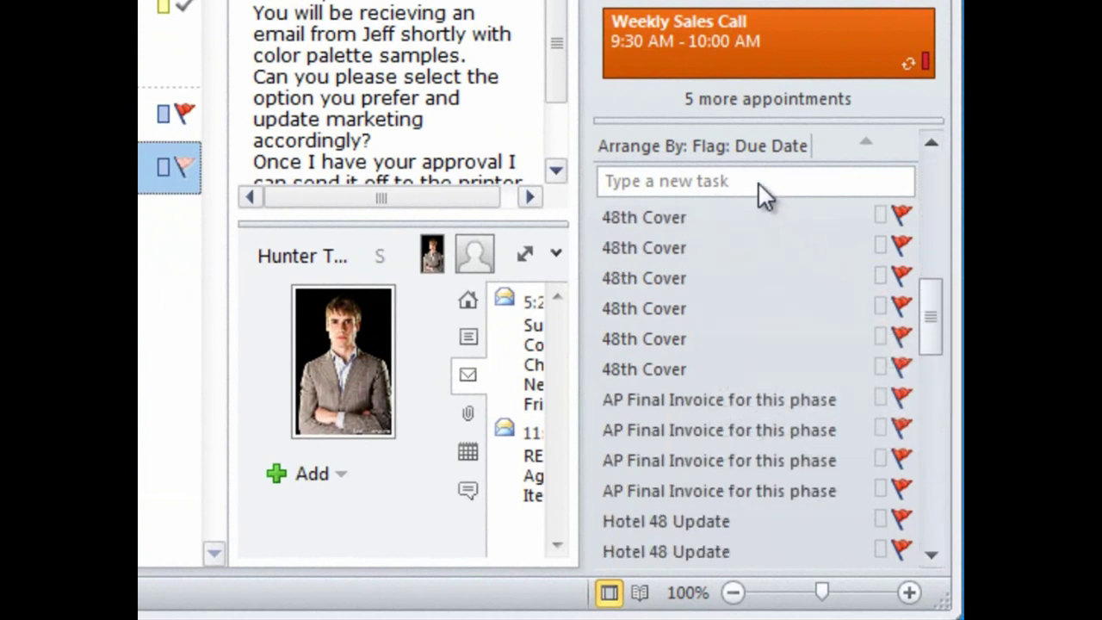
- Add an advanced filter 'Message Class contains Task' to the To-Do list view settings and apply it
click(717, 146)
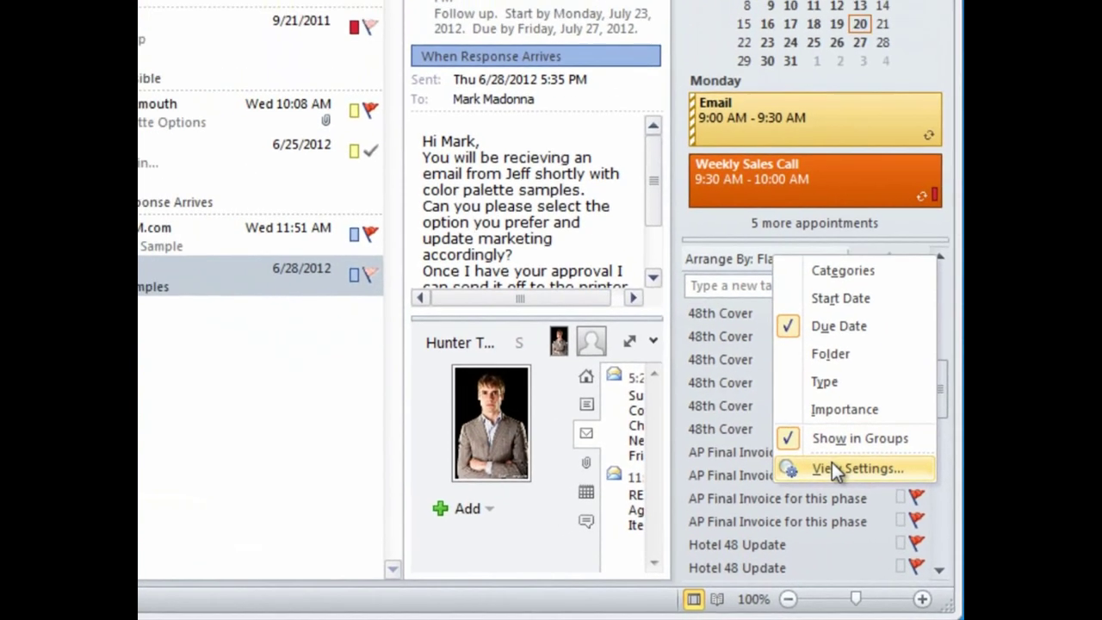
click(824, 421)
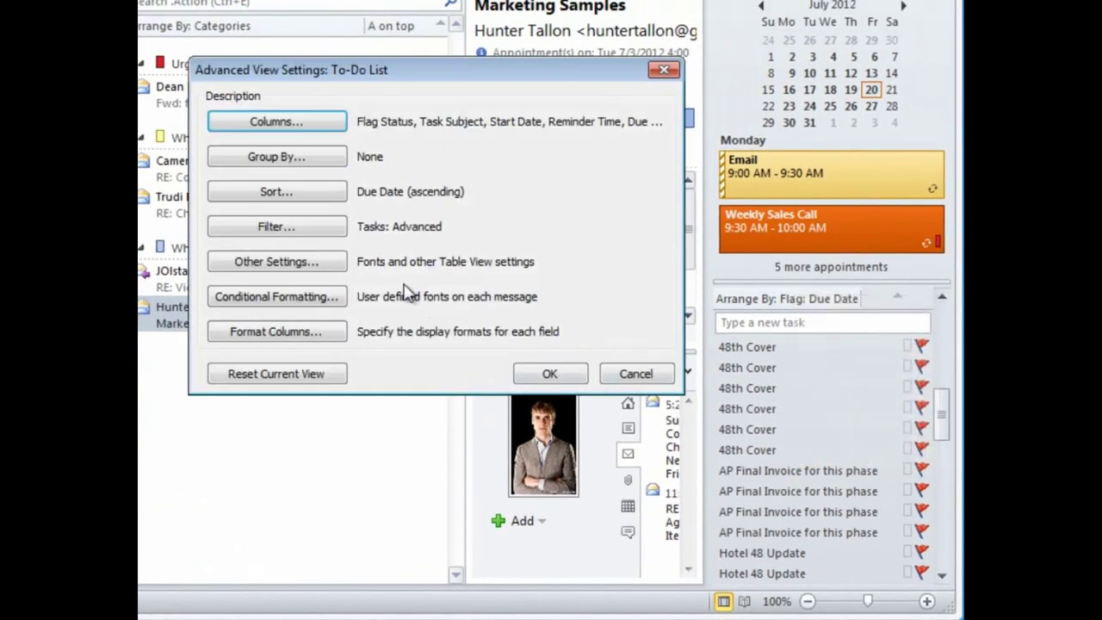
click(313, 237)
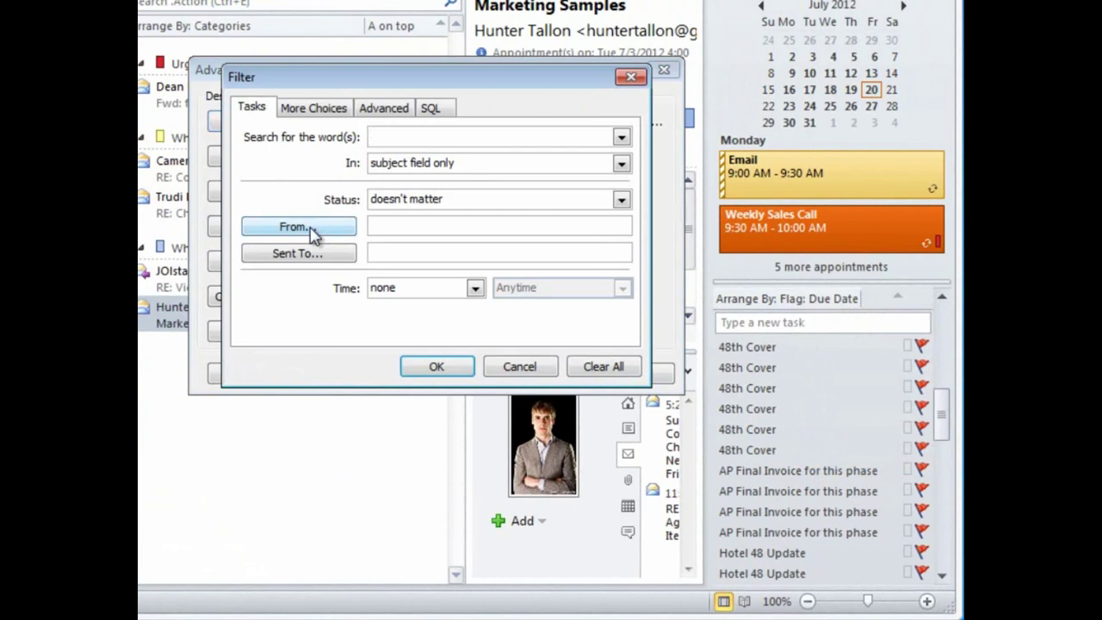
click(389, 110)
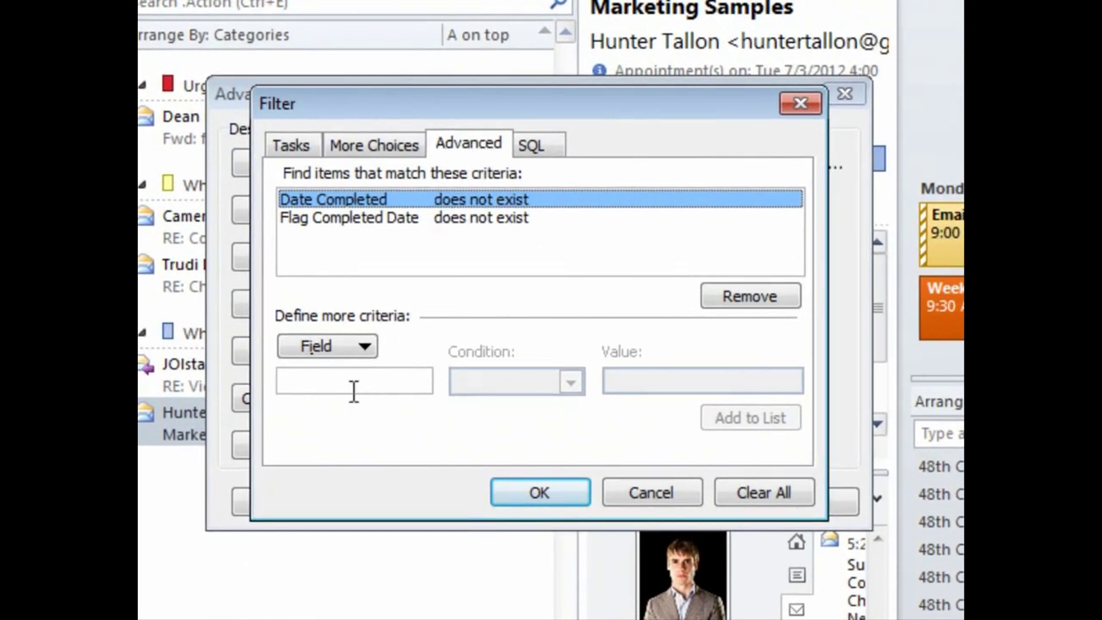
click(353, 390)
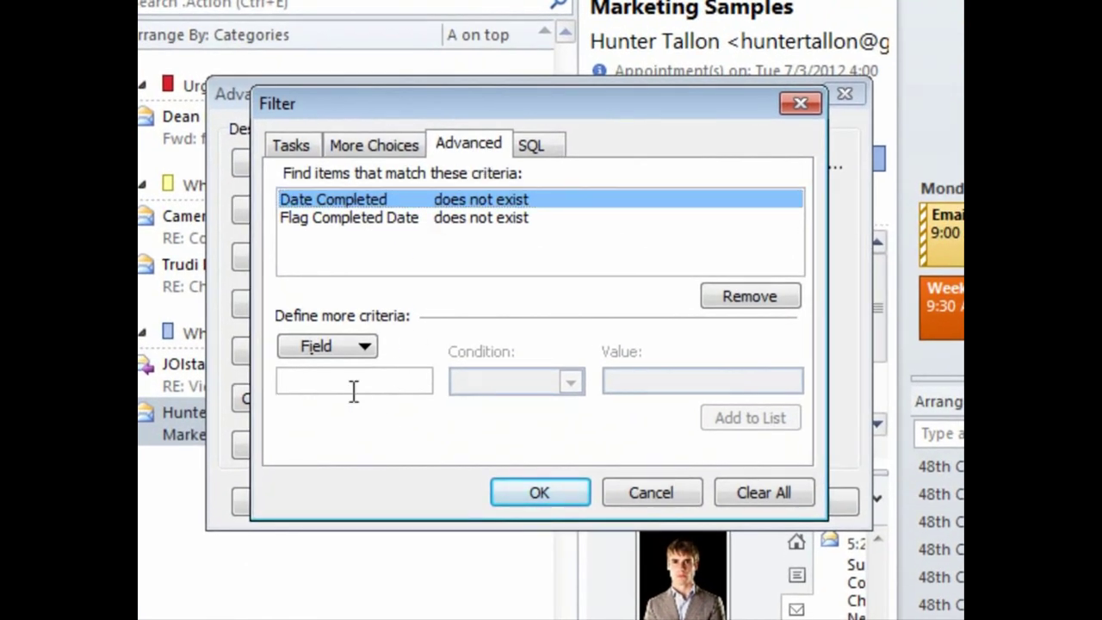
text(Message Class)
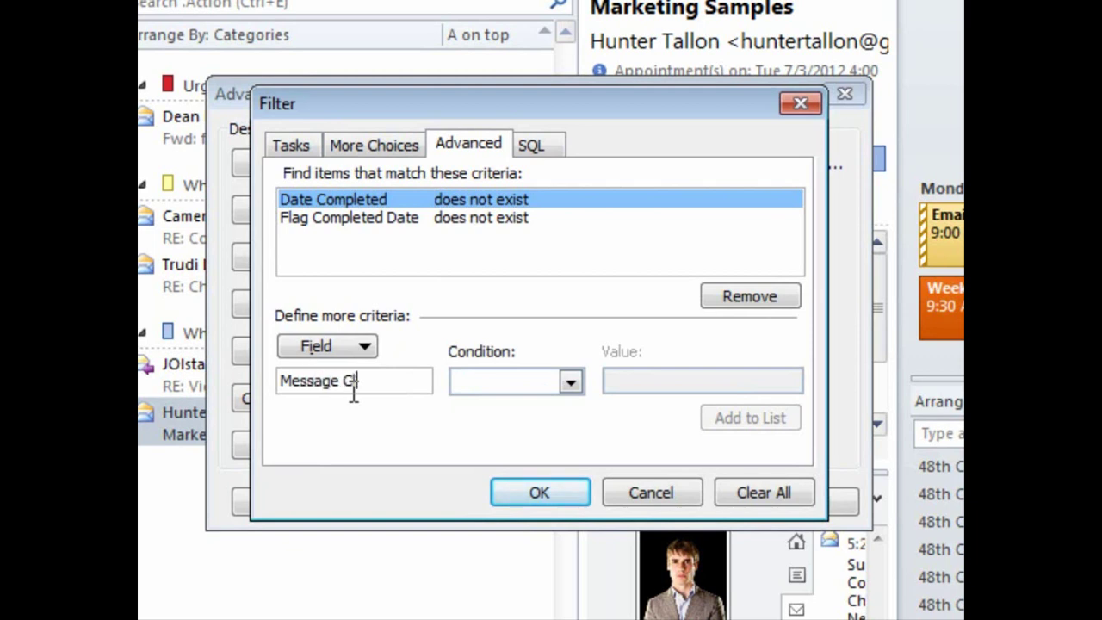
click(568, 381)
click(527, 408)
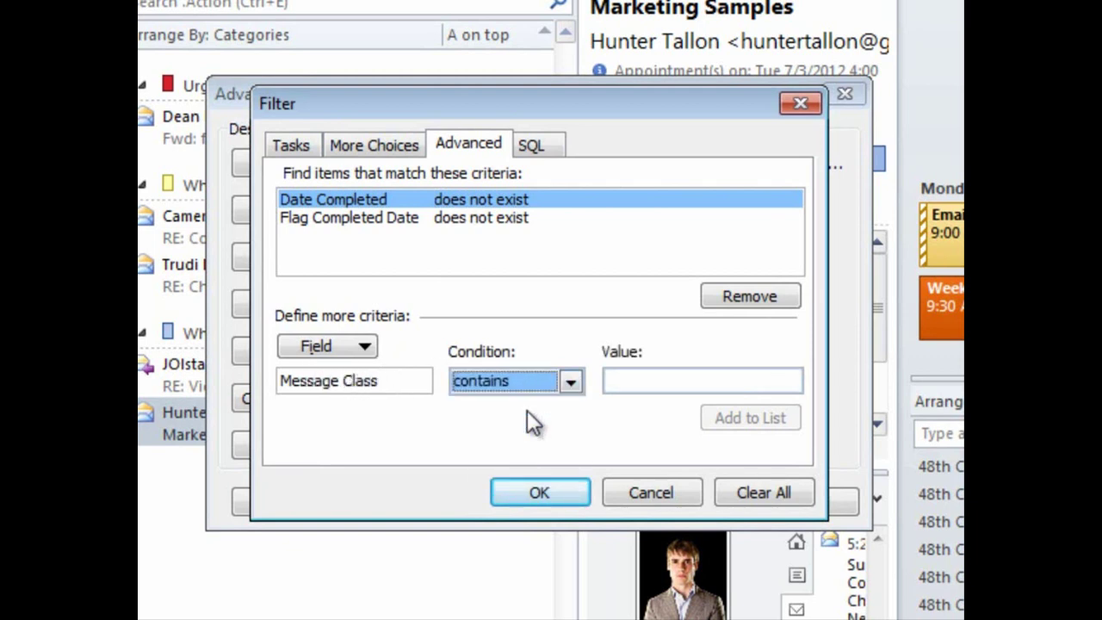
click(625, 381)
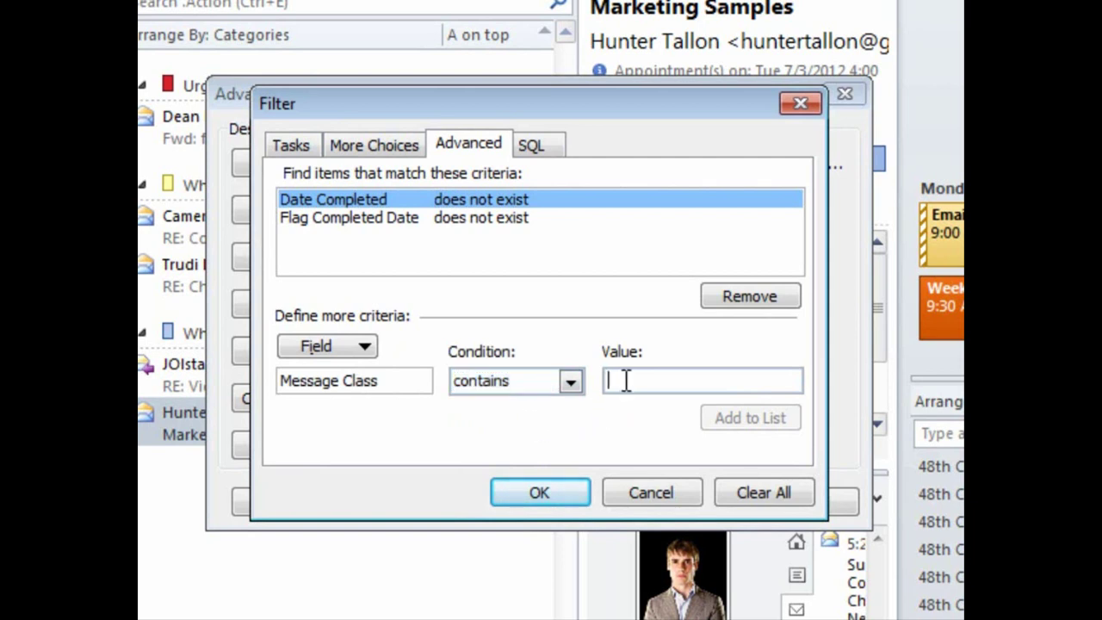
text(Task)
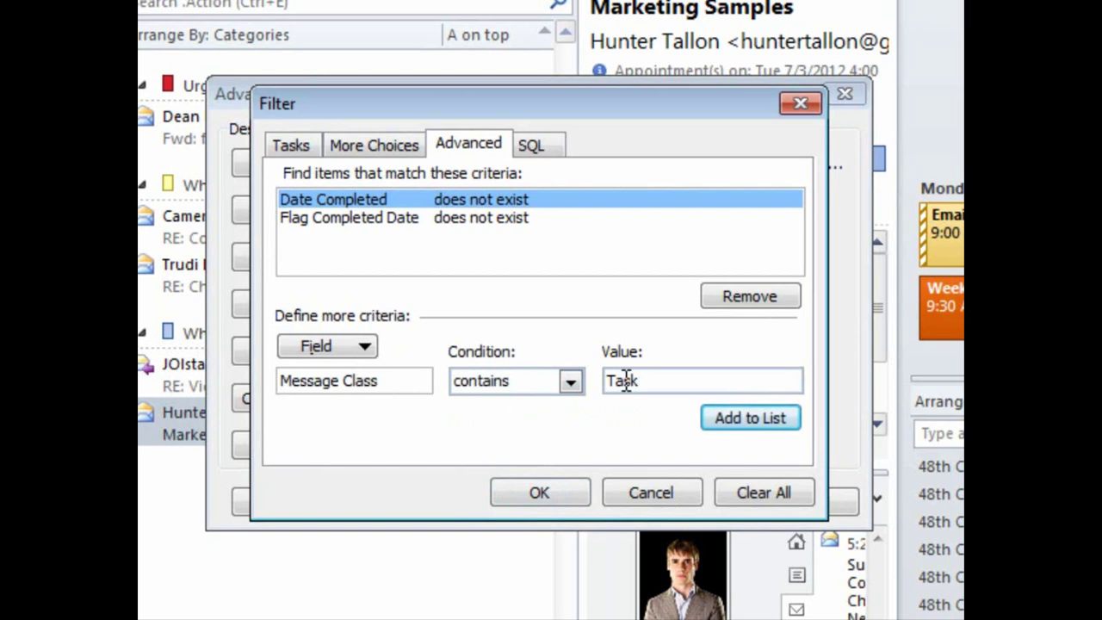
click(745, 423)
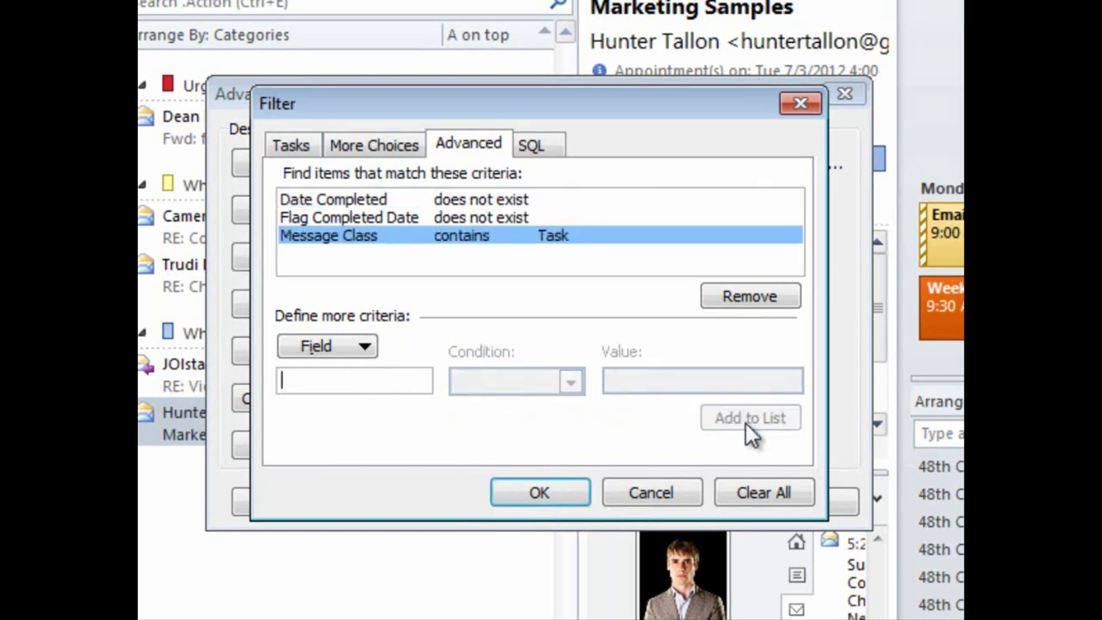
click(574, 493)
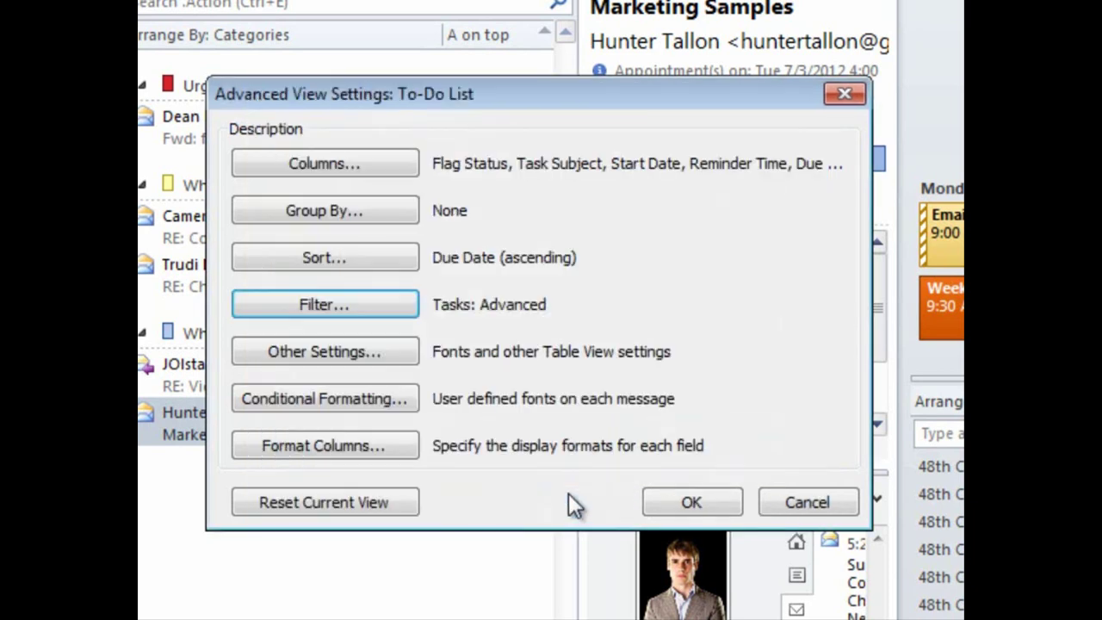
click(689, 505)
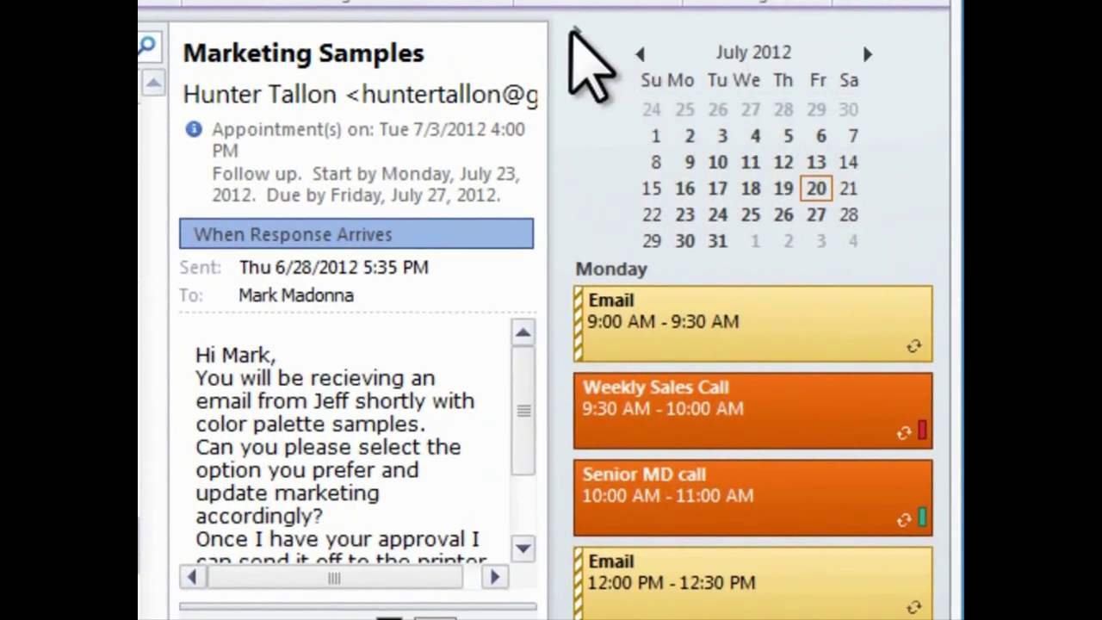
click(573, 30)
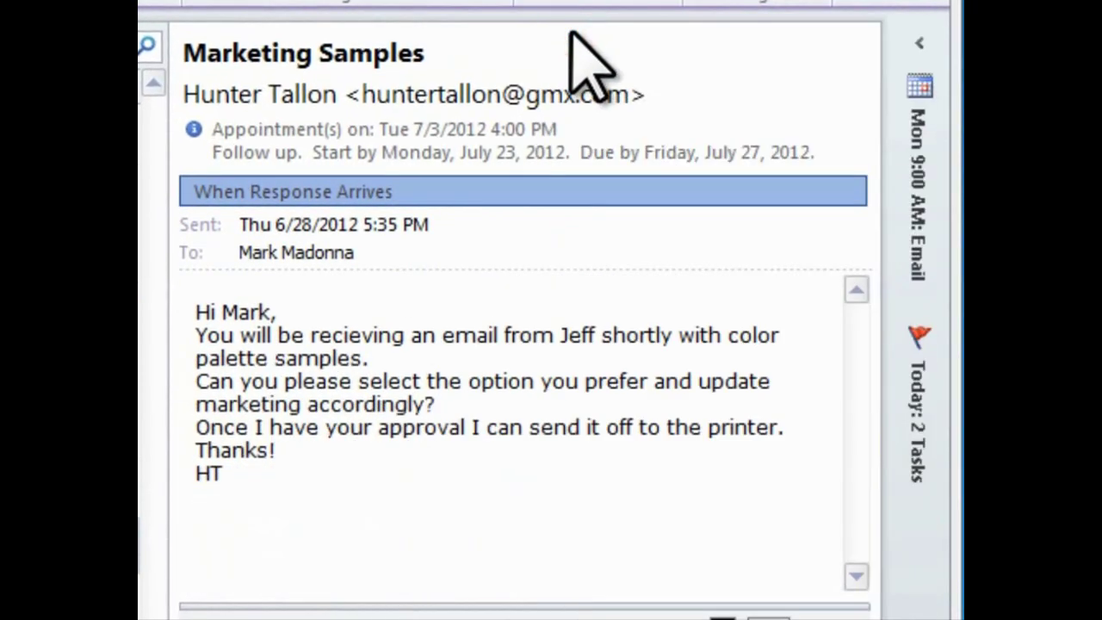
click(920, 45)
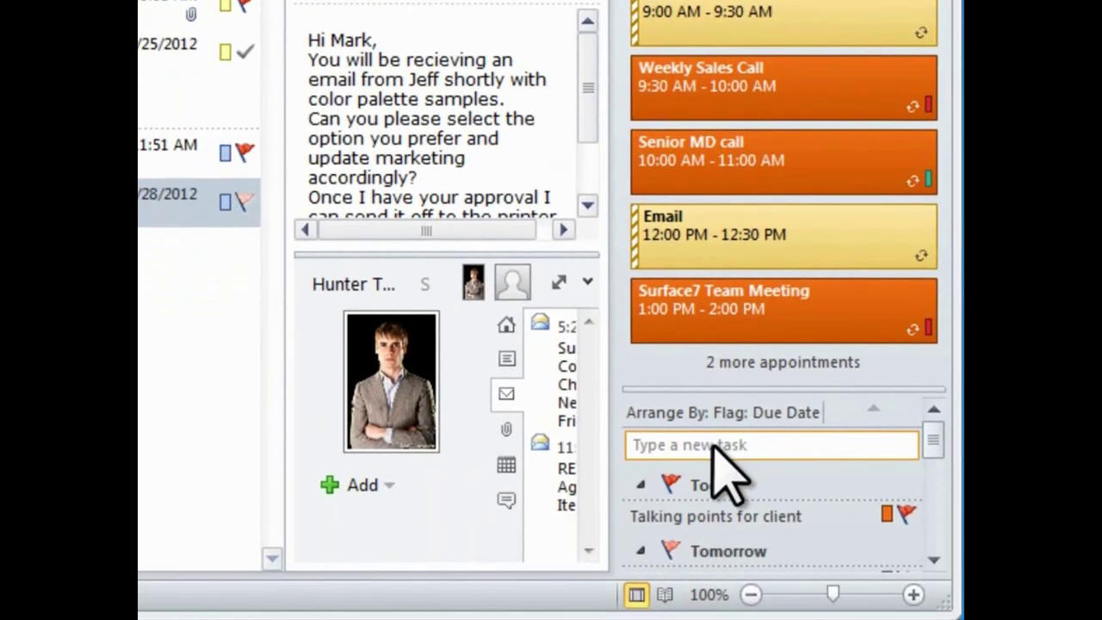
- Add a new to-do task to call the contact about the agenda
click(714, 446)
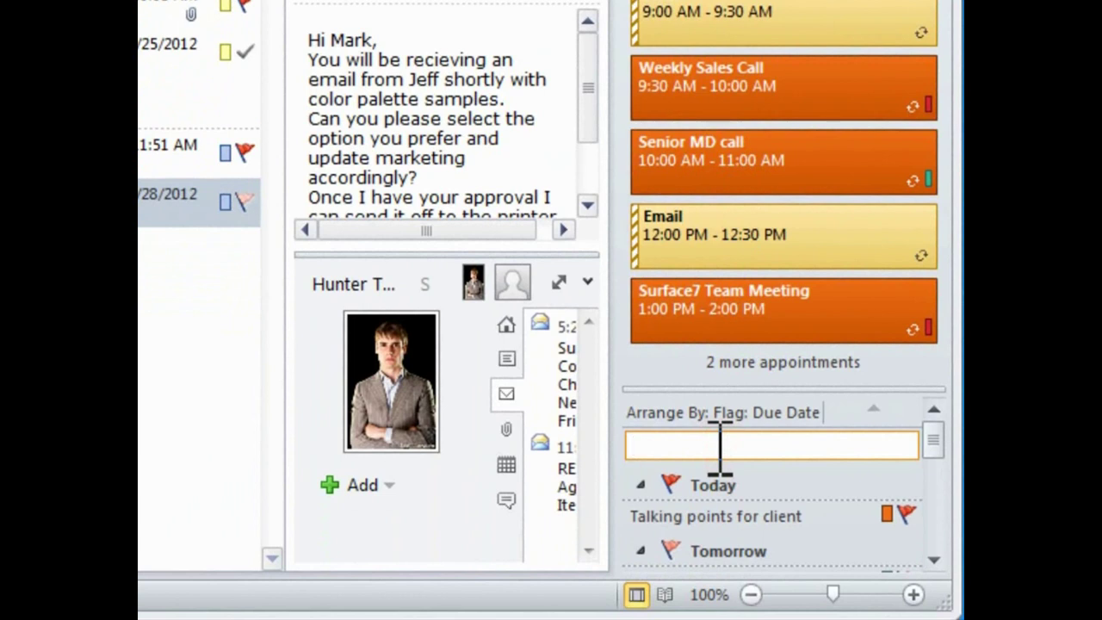
text(Call Hun)
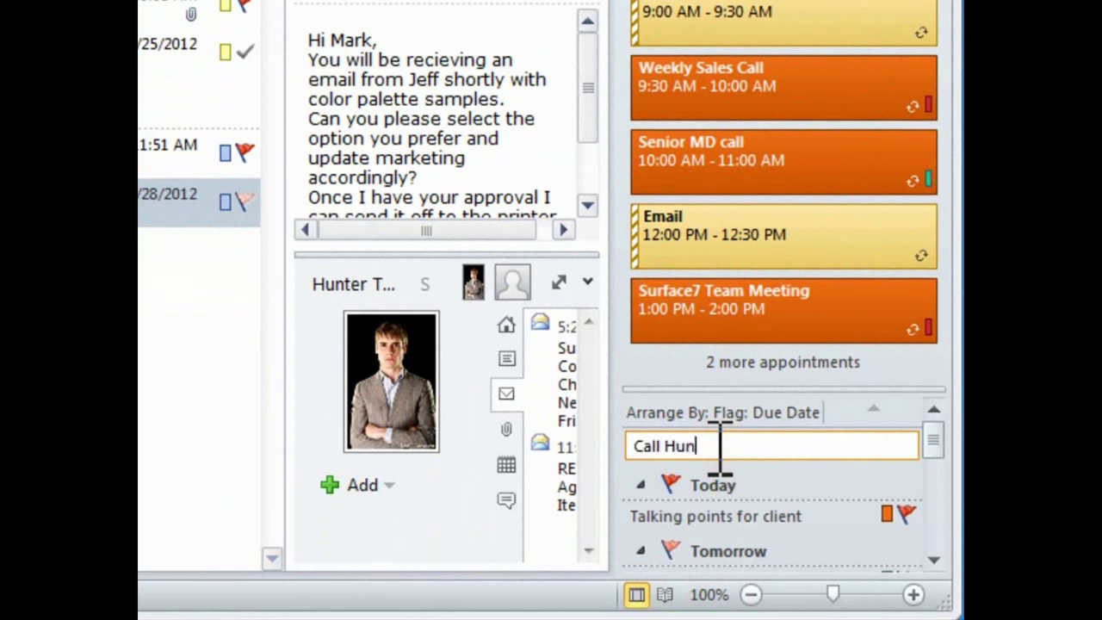
text(ter about t)
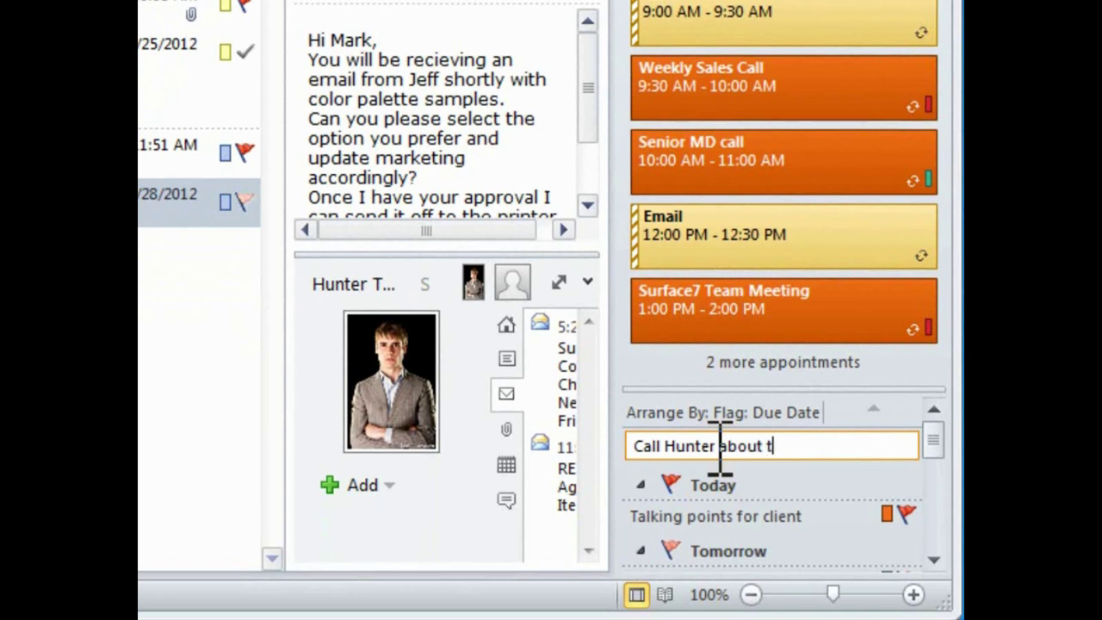
text(he agenda)
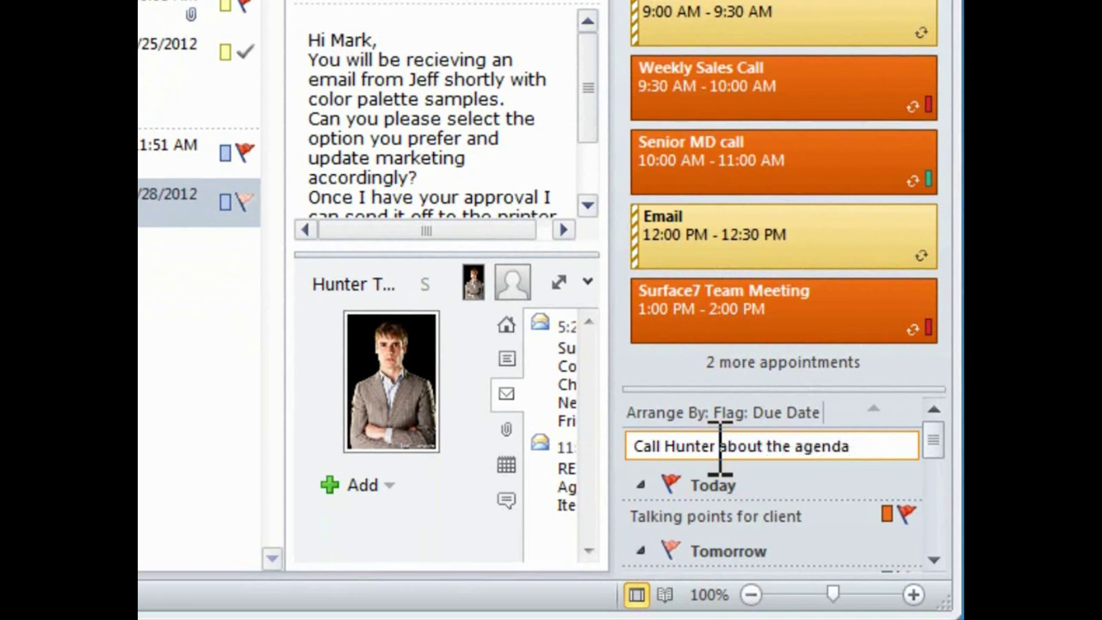
key(Return)
- Flag the agenda call task for follow-up Tomorrow
drag(831, 388, 835, 297)
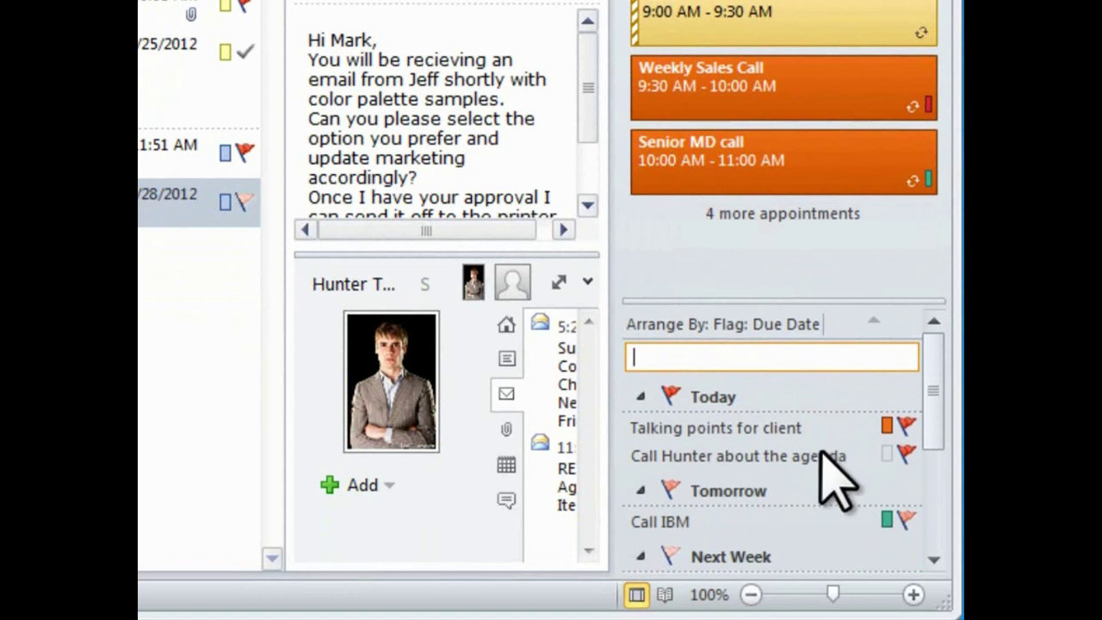
key(Tab)
right_click(635, 457)
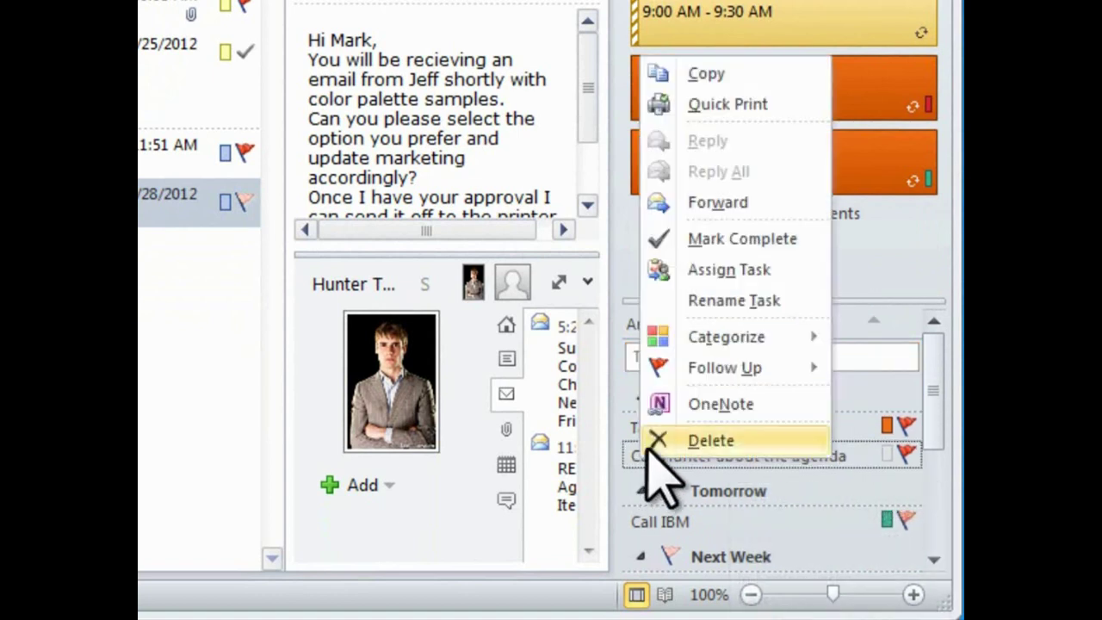
mouse_move(656, 368)
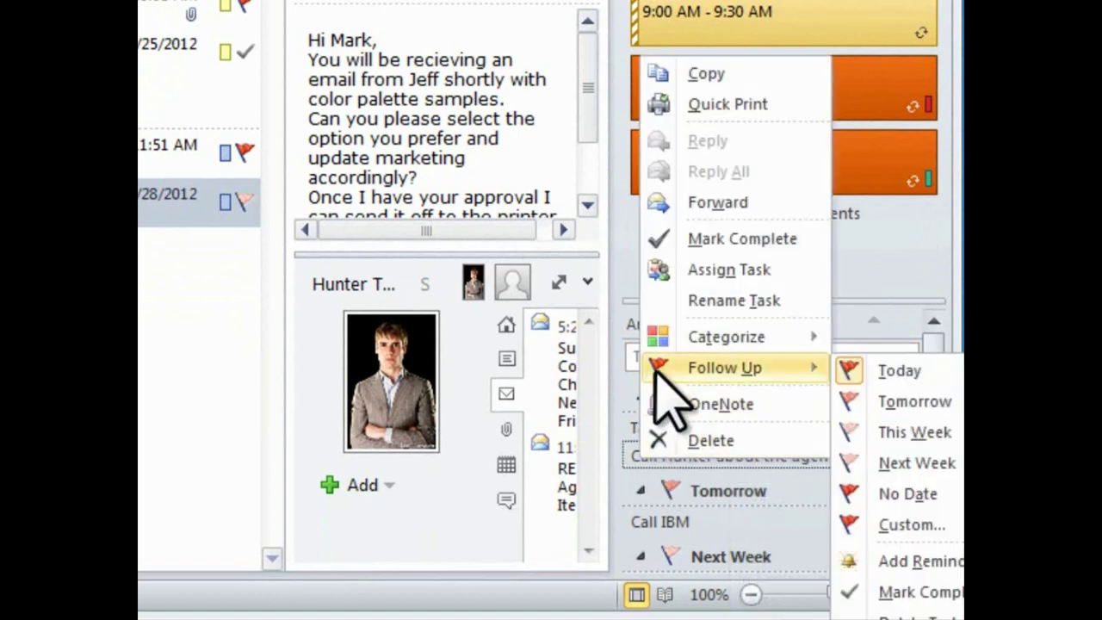
click(848, 401)
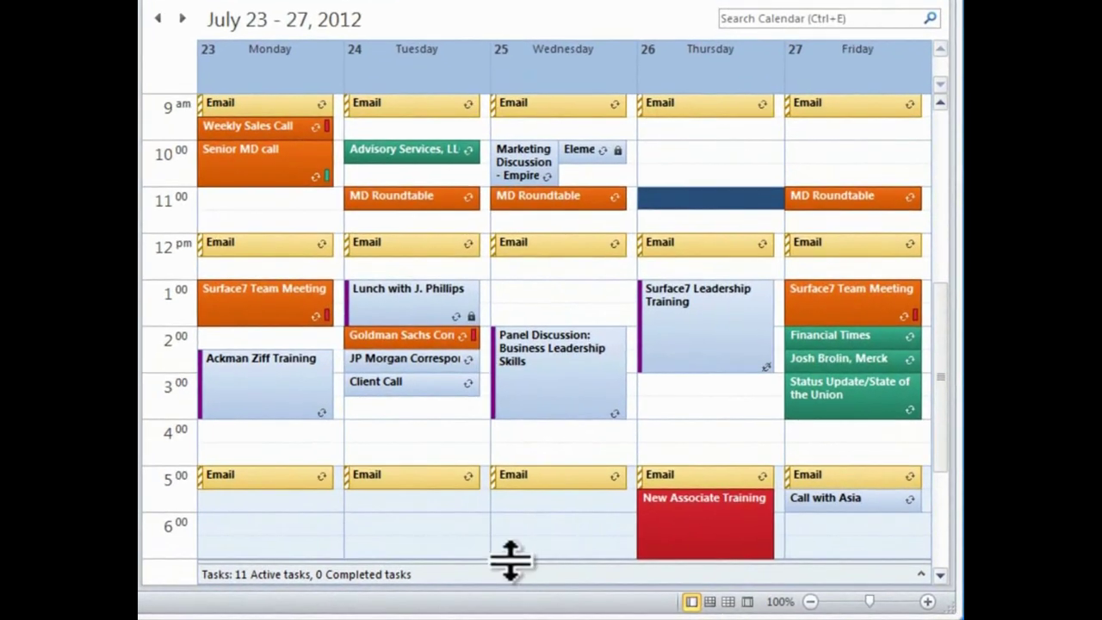
- Schedule 'Talking points for client' Tuesday 4 PM, move the agenda call to Wednesday, complete Call IBM
drag(603, 573, 603, 549)
drag(512, 532, 513, 439)
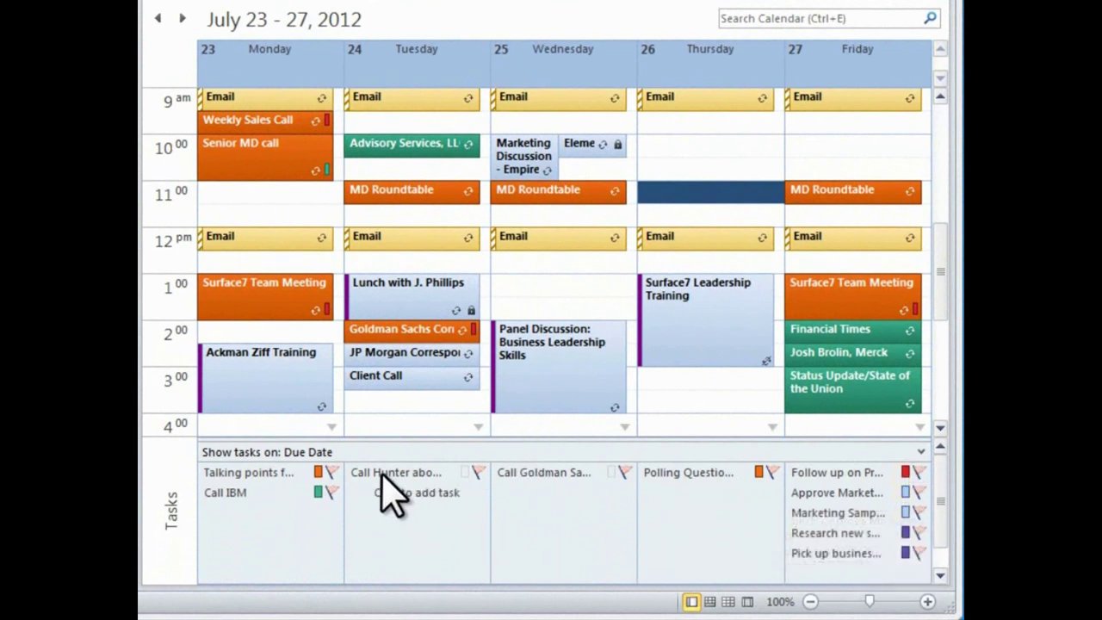
mouse_move(384, 477)
drag(286, 469, 394, 427)
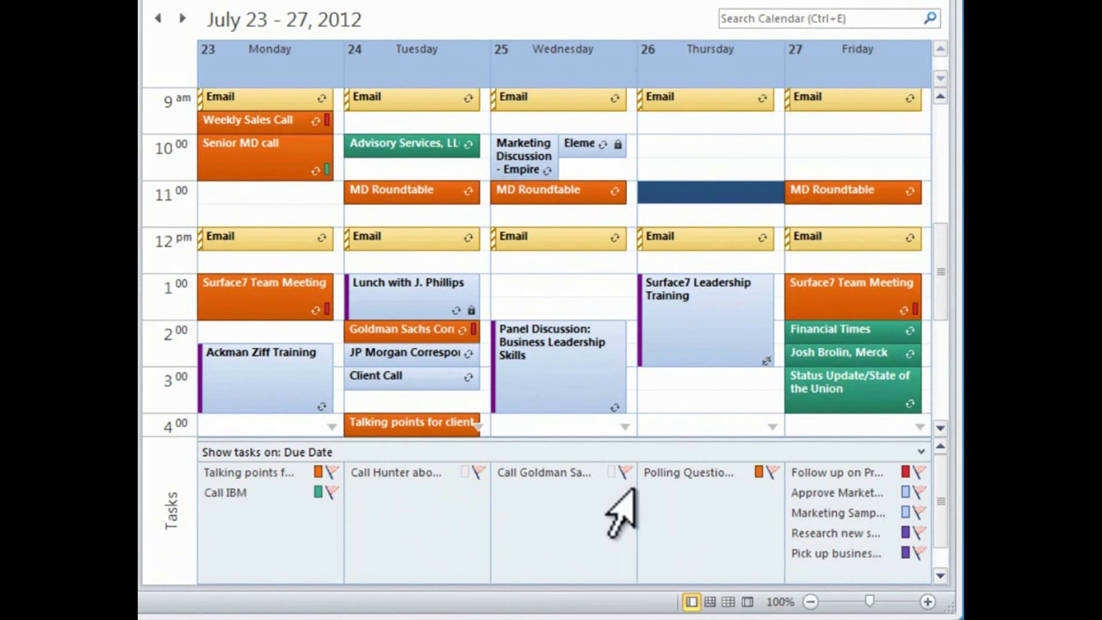
drag(408, 482, 521, 501)
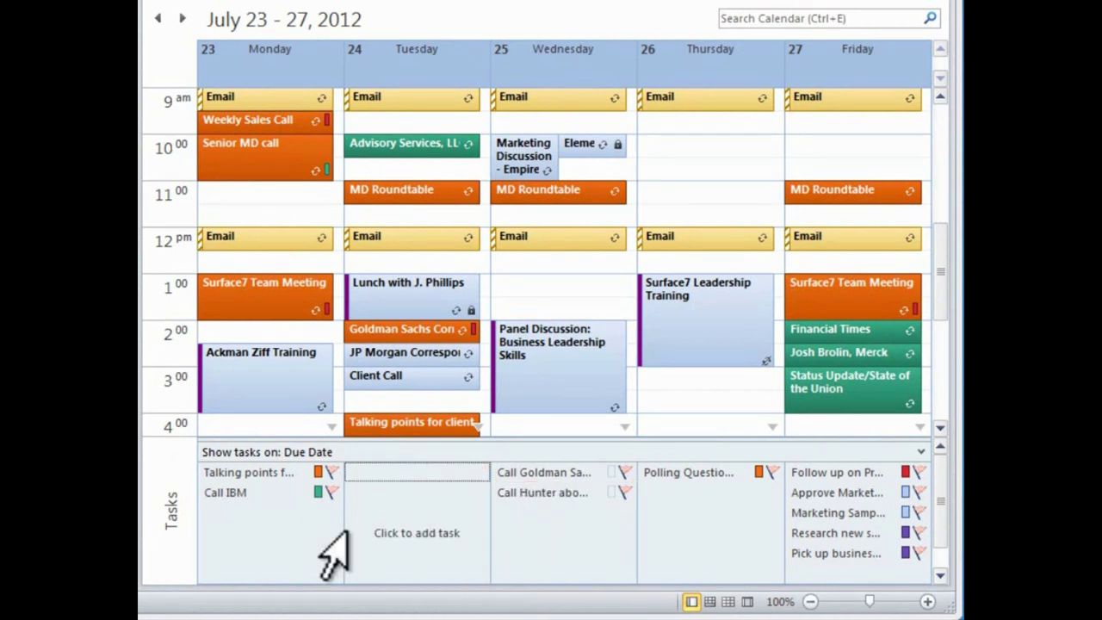
click(331, 491)
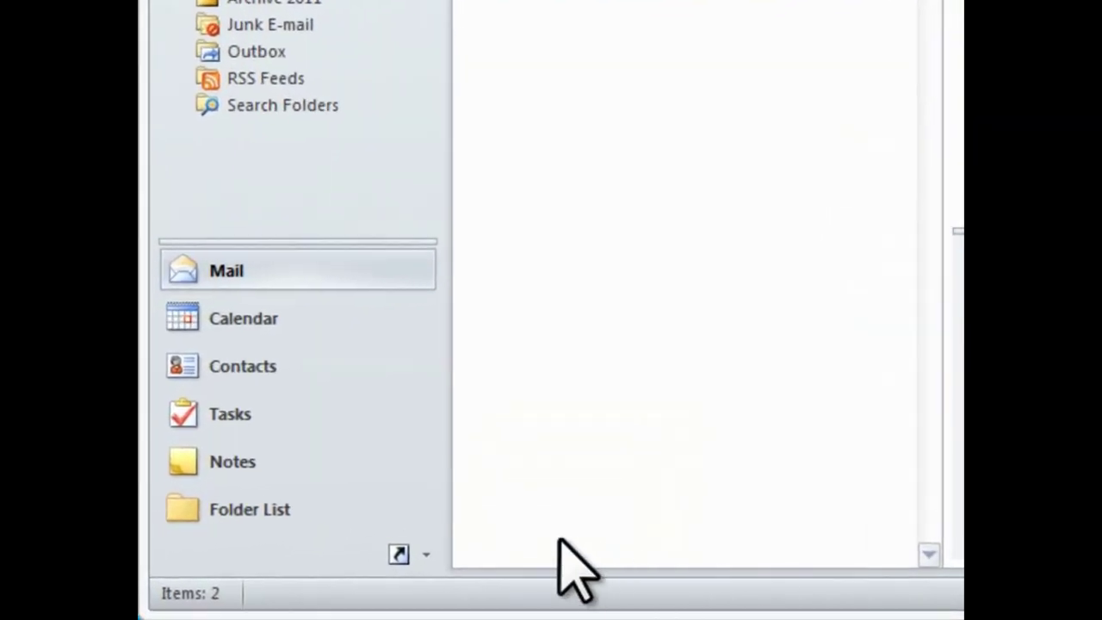
- Show the Tasks To-Do List, compact the section shortcuts and widen the list slightly
click(265, 414)
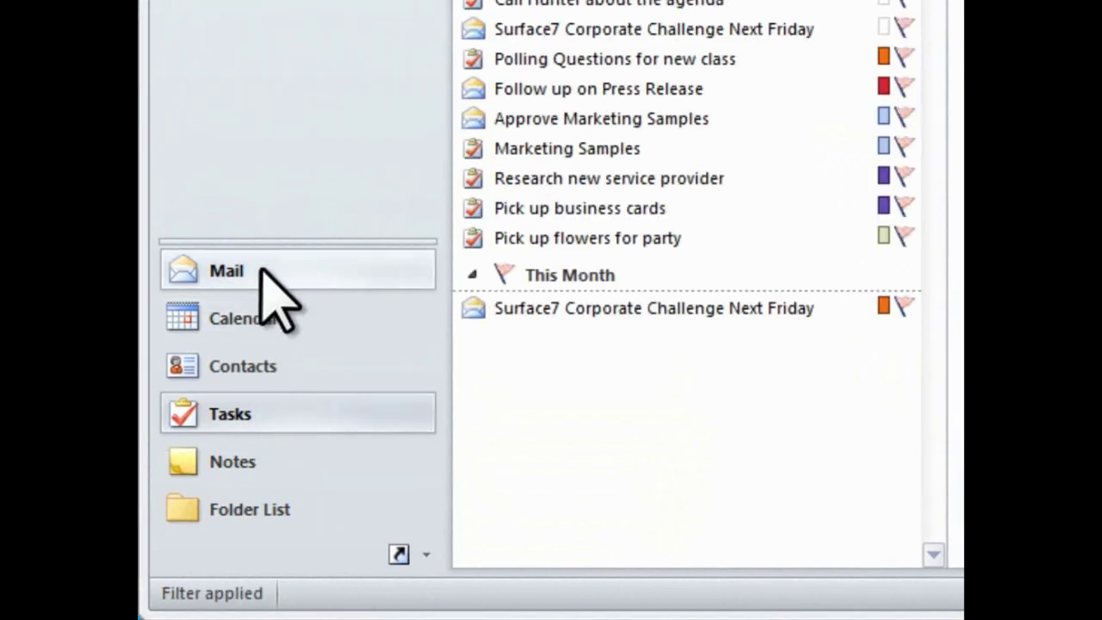
drag(270, 241, 271, 277)
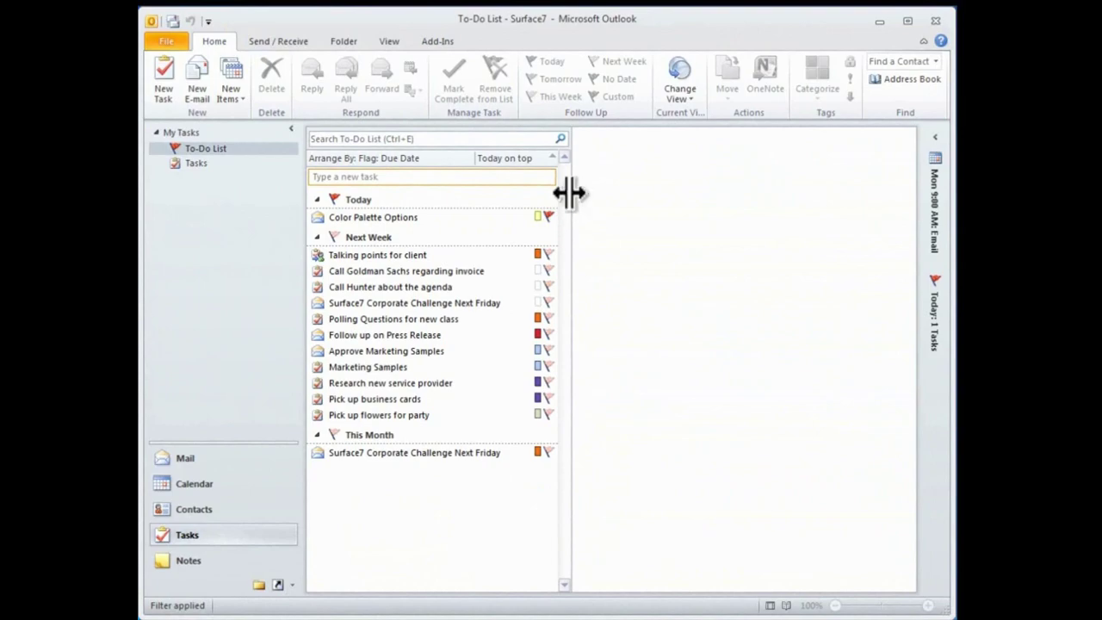
drag(568, 193, 585, 192)
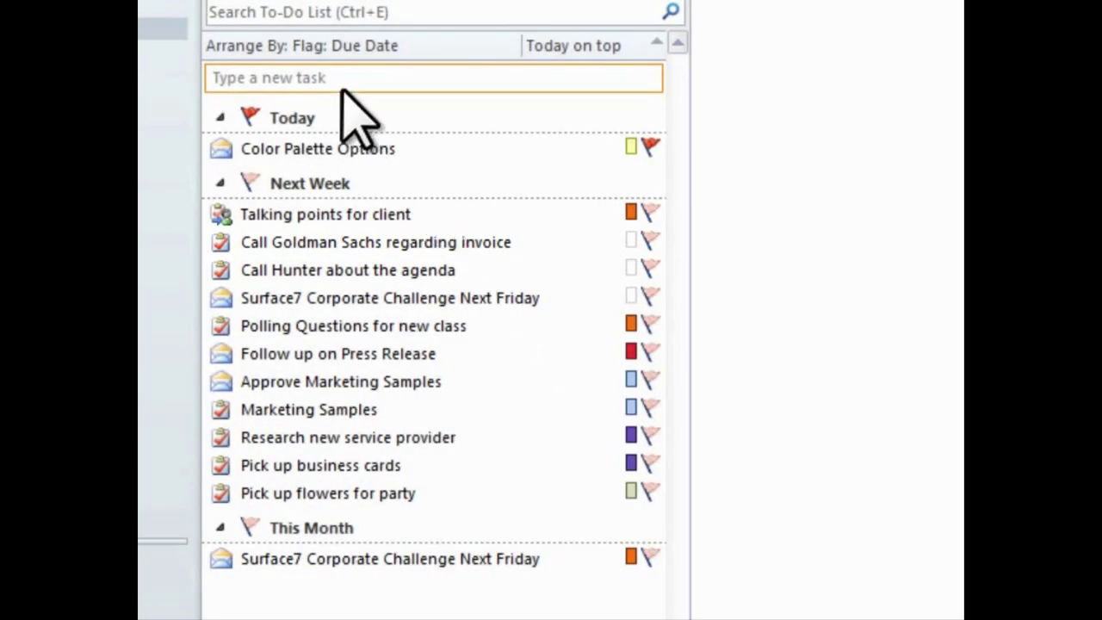
- Arrange the to-do list by Folder and preview the three .Action emails
click(306, 45)
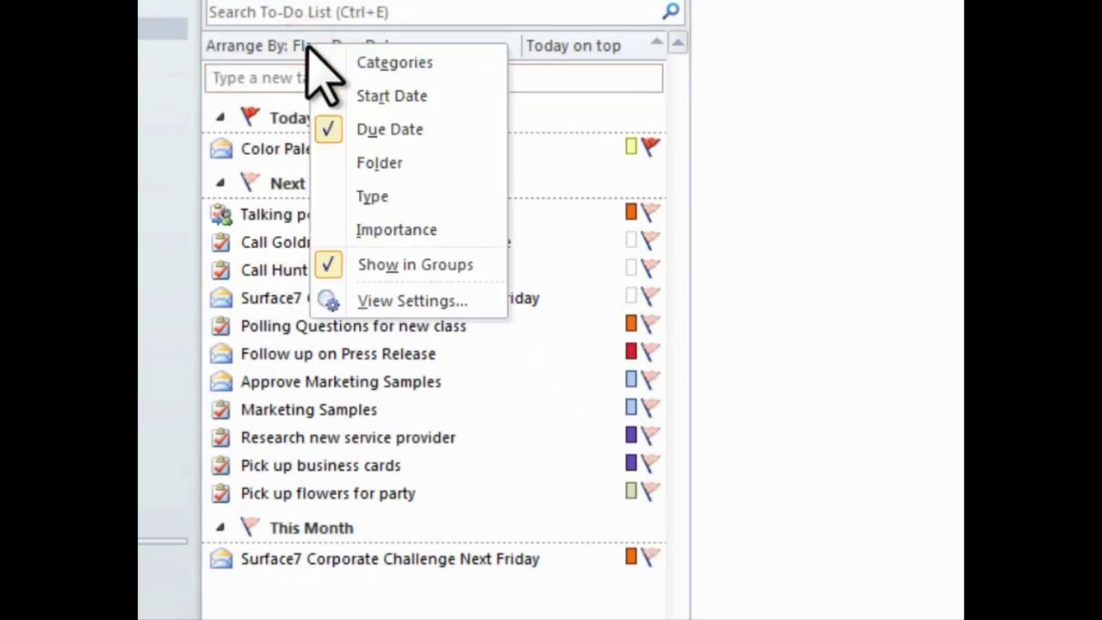
click(351, 162)
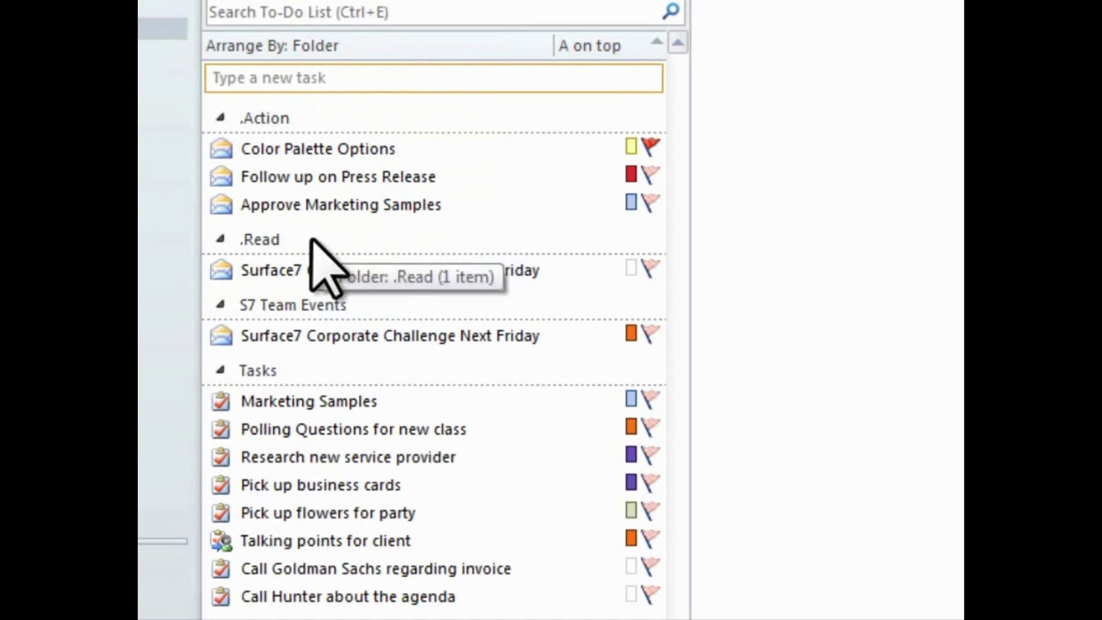
click(291, 112)
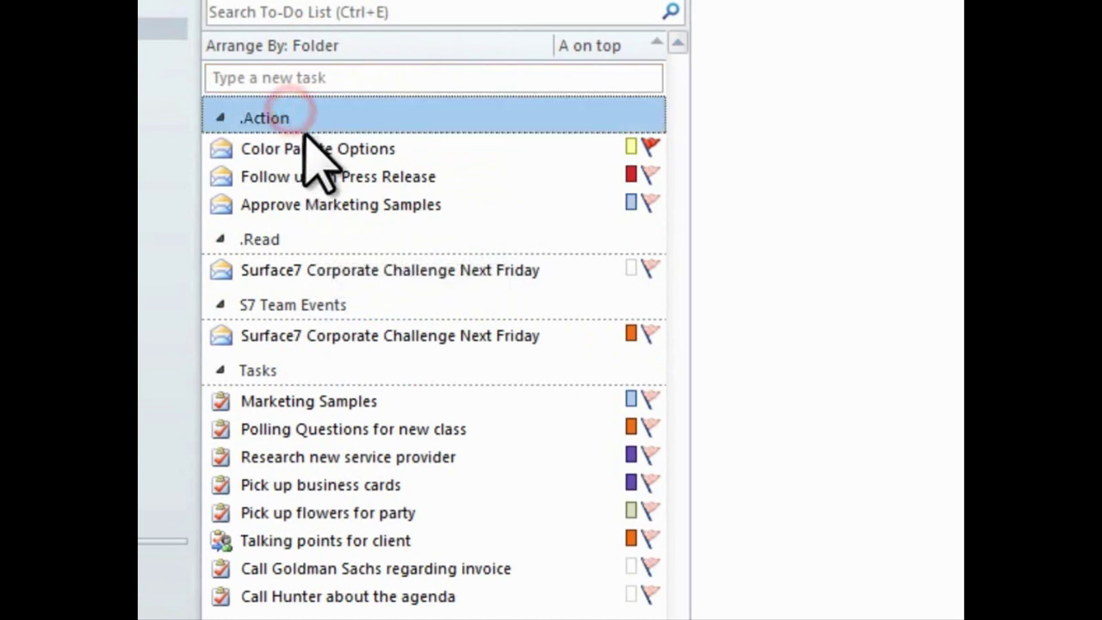
click(308, 148)
click(300, 177)
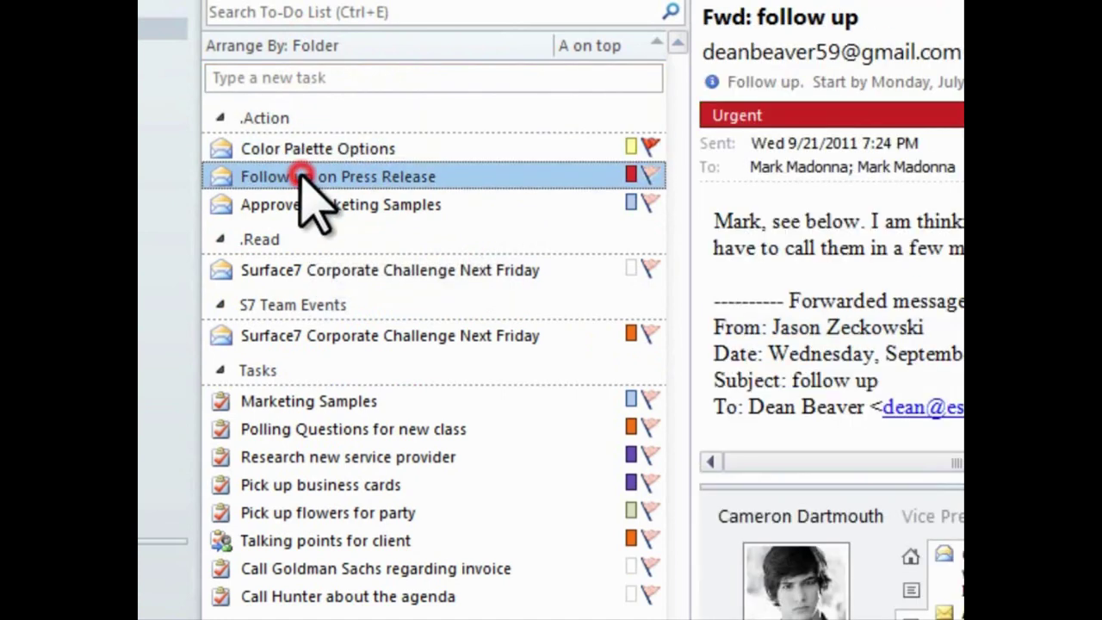
click(299, 204)
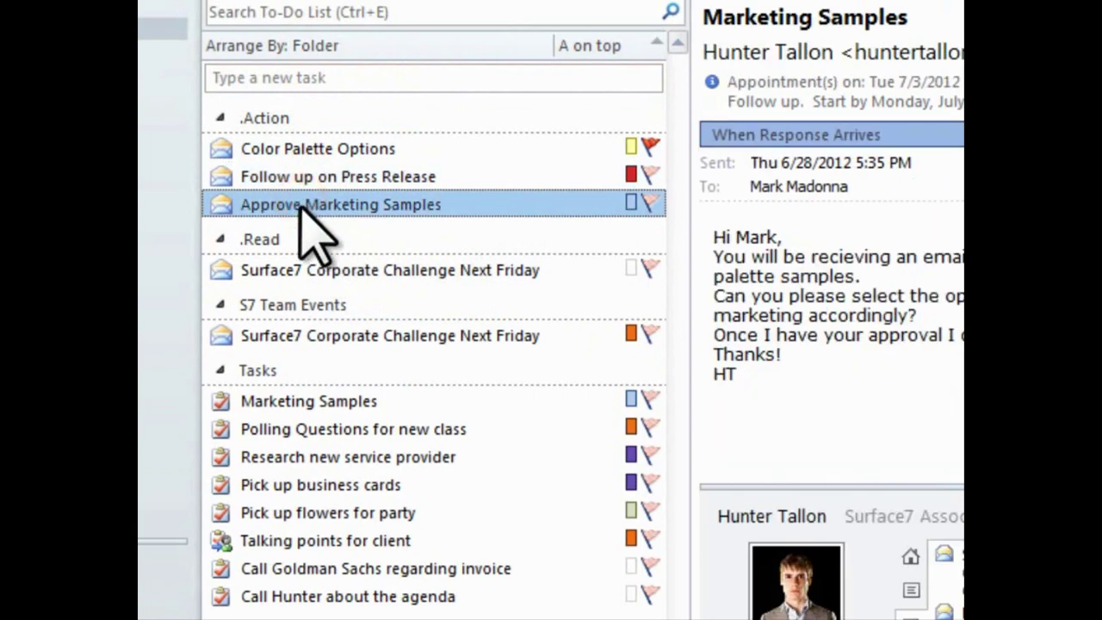
- Review the .Read, S7 Team Events and Tasks folder groups
click(297, 238)
click(303, 271)
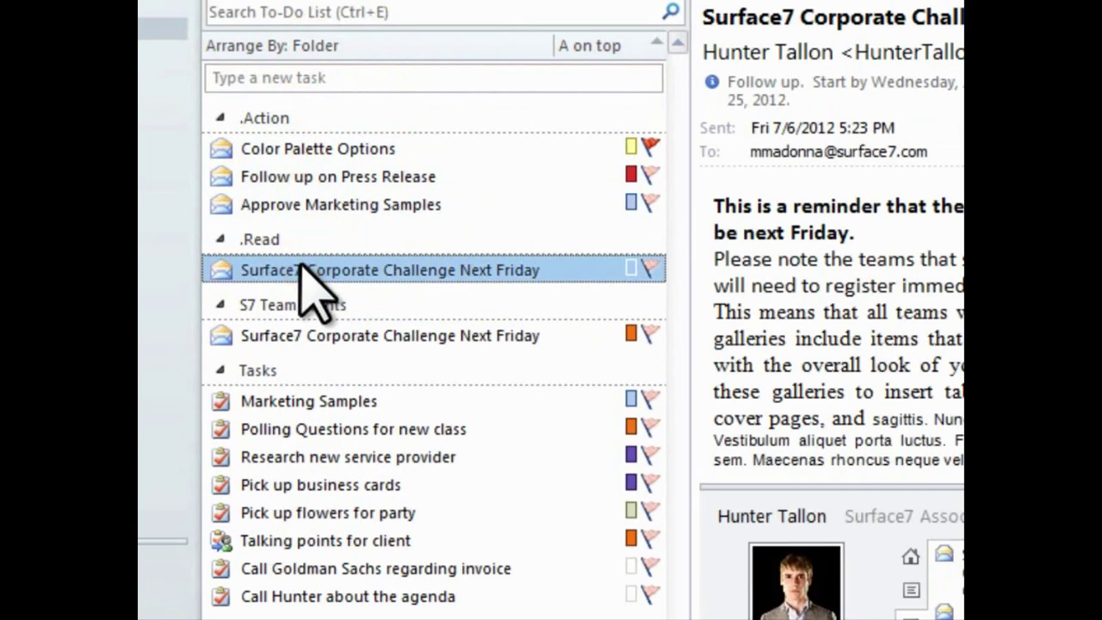
click(303, 305)
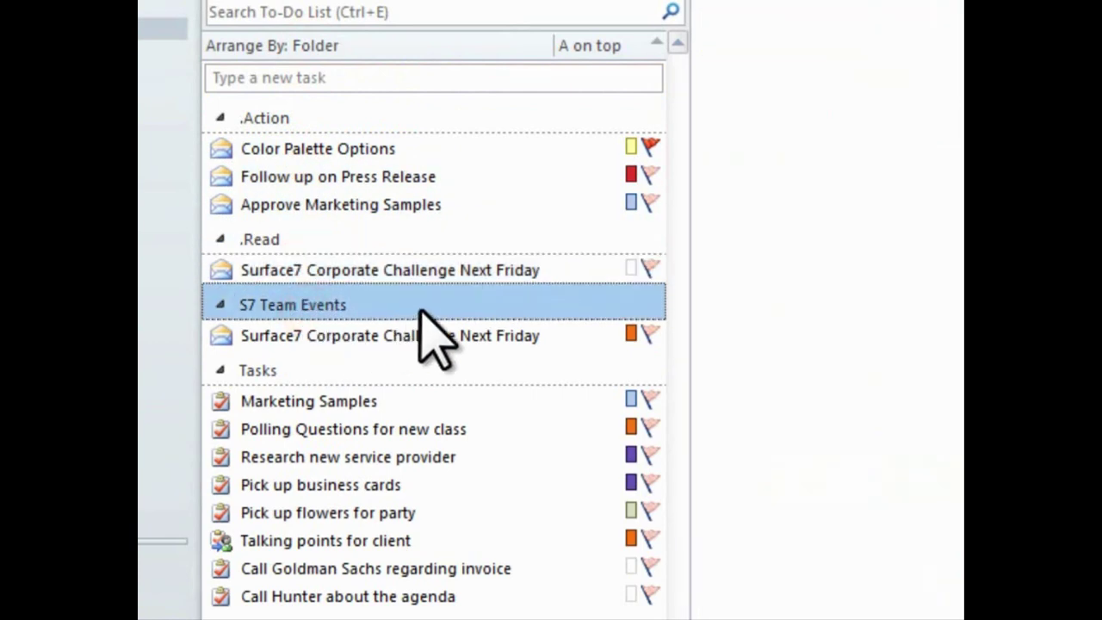
click(287, 372)
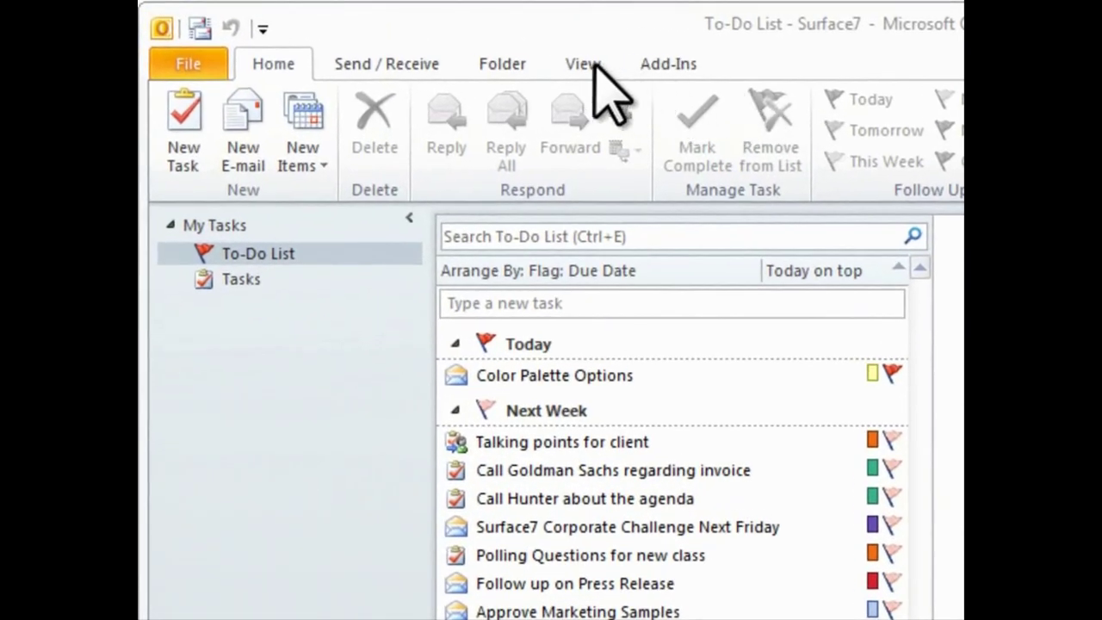
- Try the Start Date, Folder and Importance arrangements, then return to Due Date
click(586, 65)
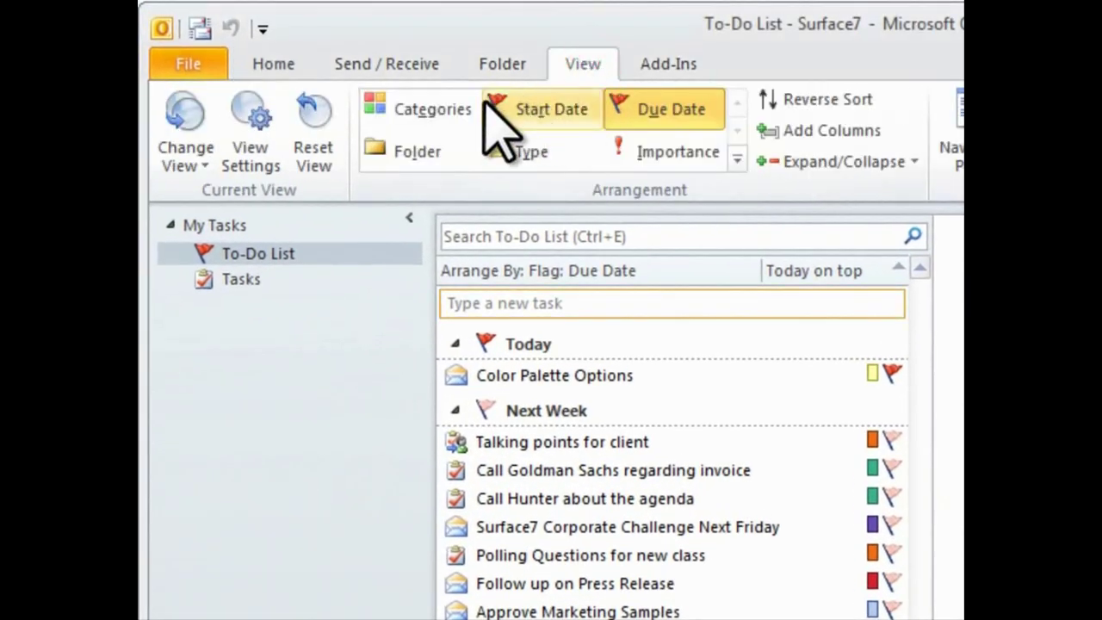
click(494, 110)
click(423, 137)
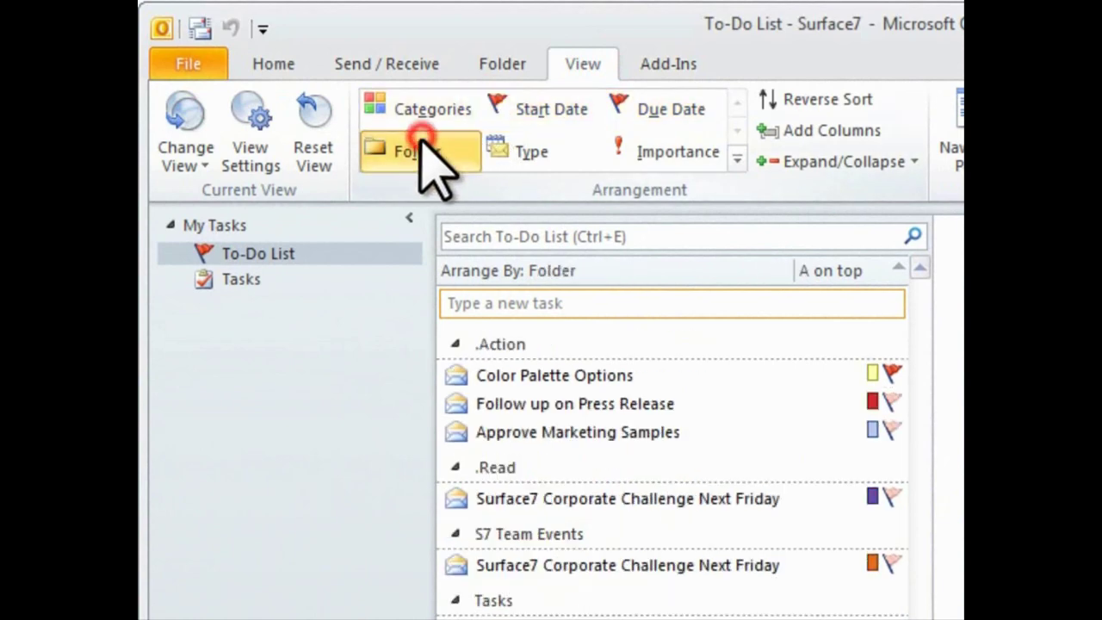
click(629, 155)
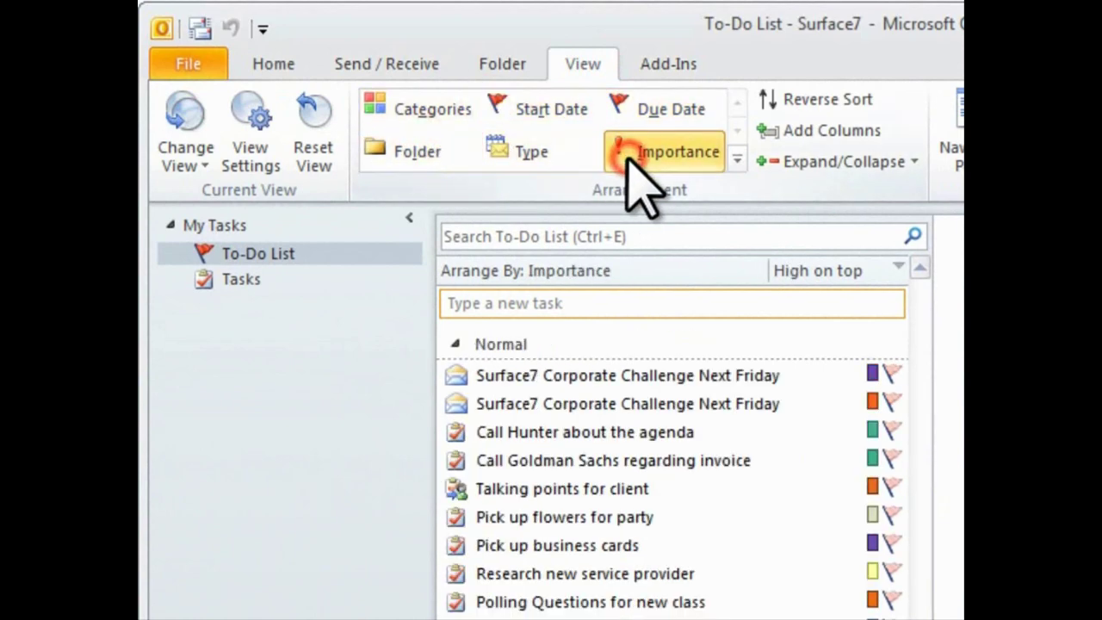
click(650, 111)
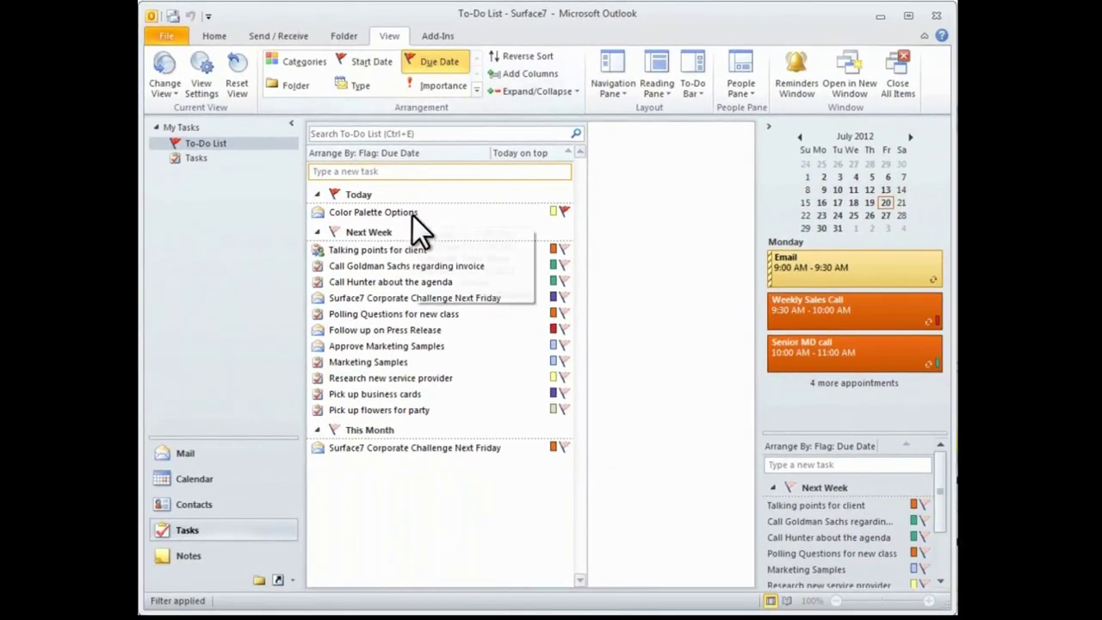
- Move Color Palette Options to Next Week and set the Surface7 Corporate Challenge task to No Date
drag(405, 212, 397, 267)
right_click(382, 277)
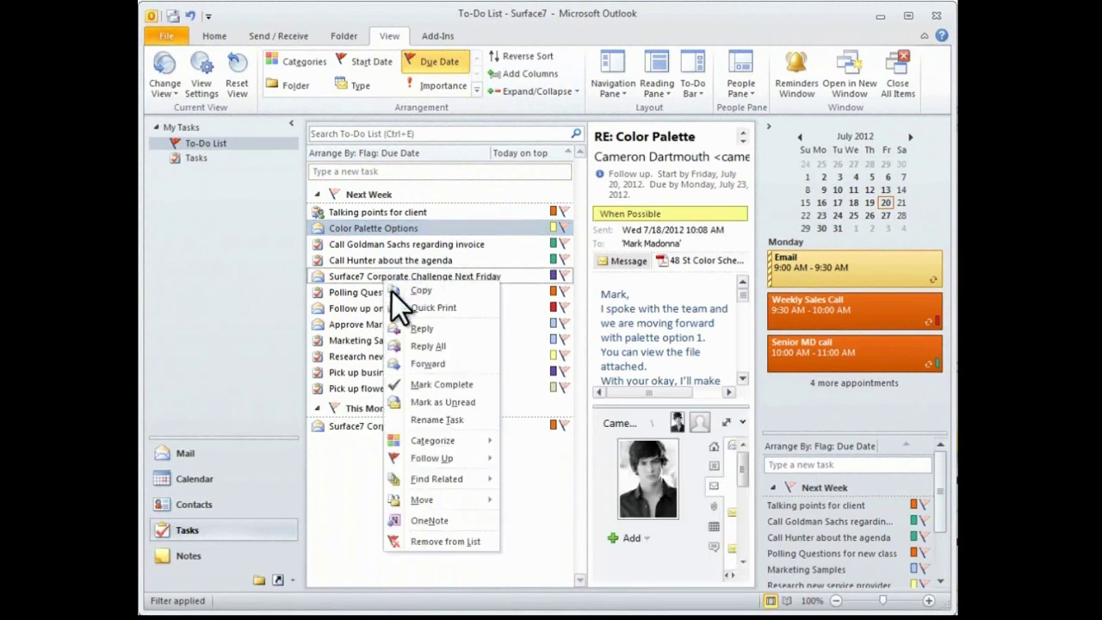
mouse_move(459, 462)
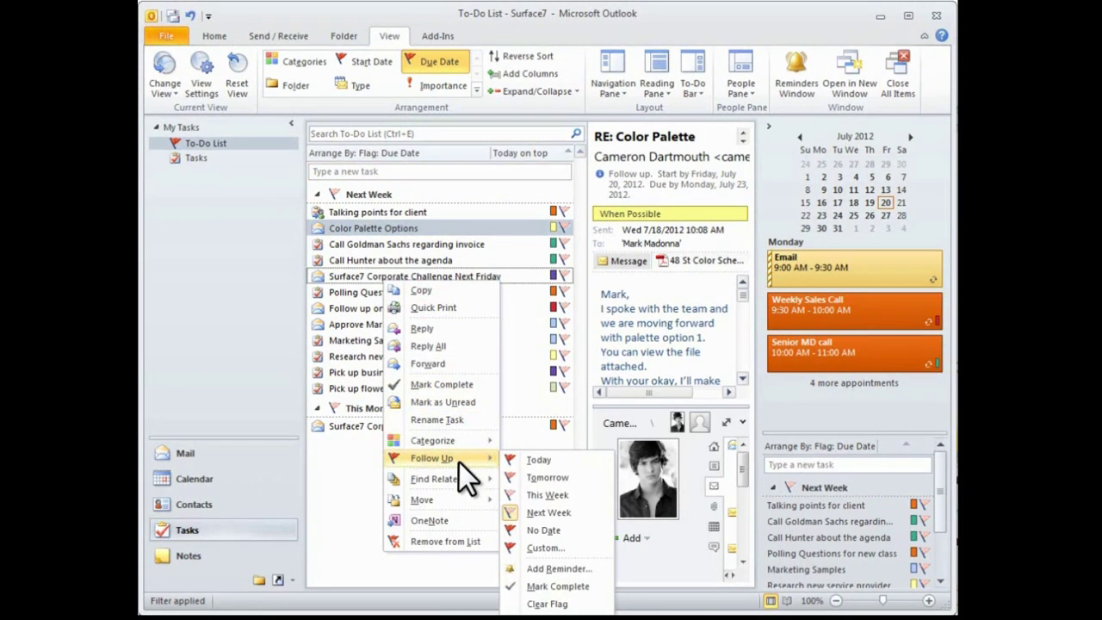
click(558, 531)
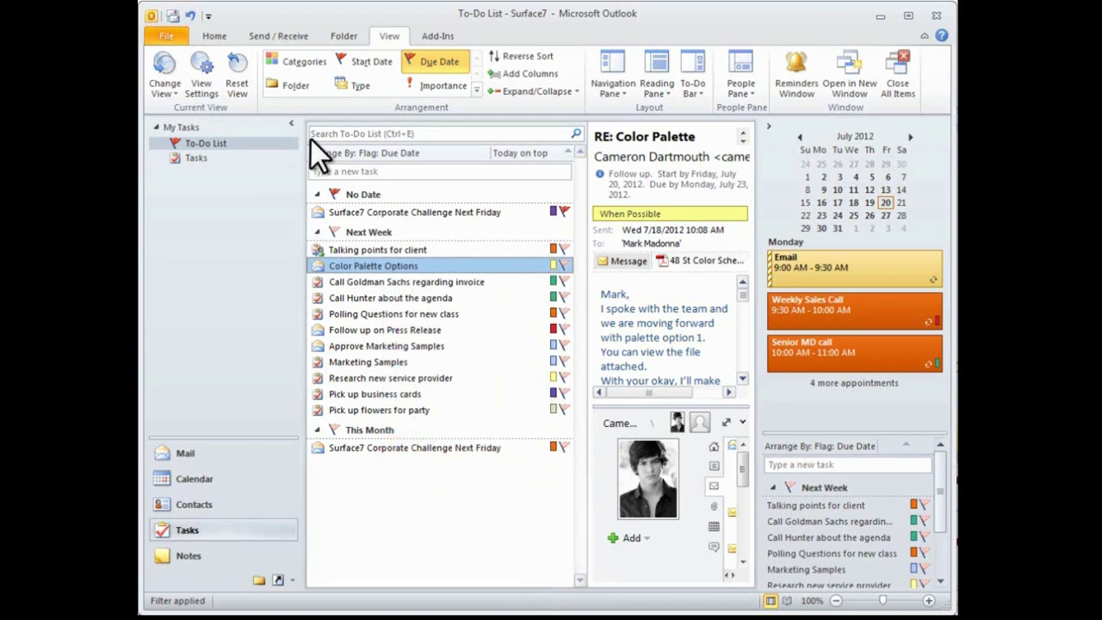
click(285, 63)
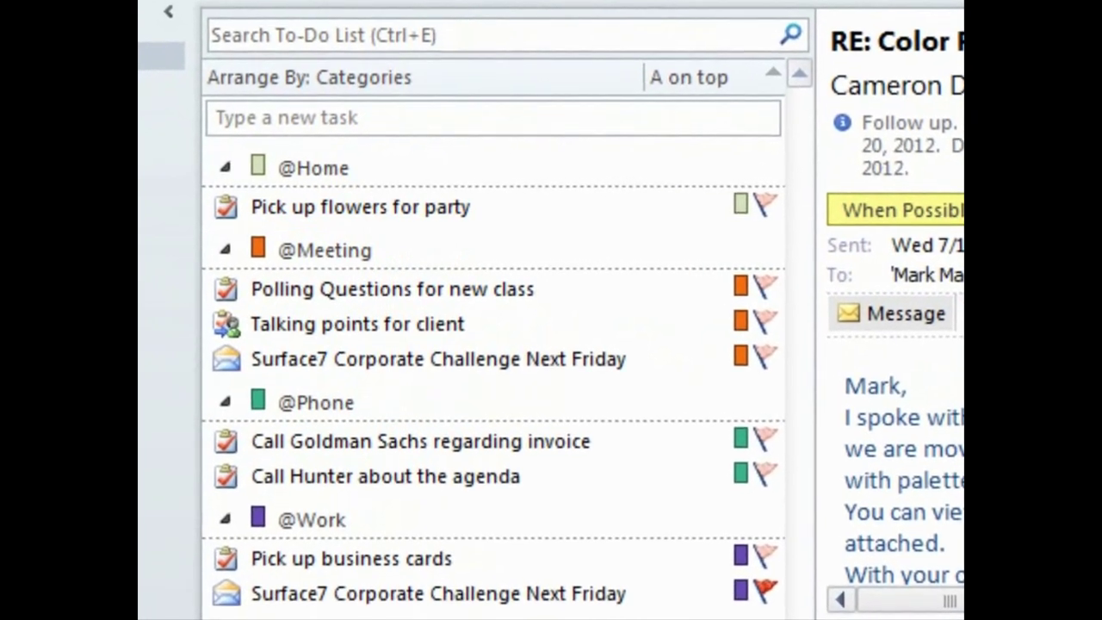
click(556, 164)
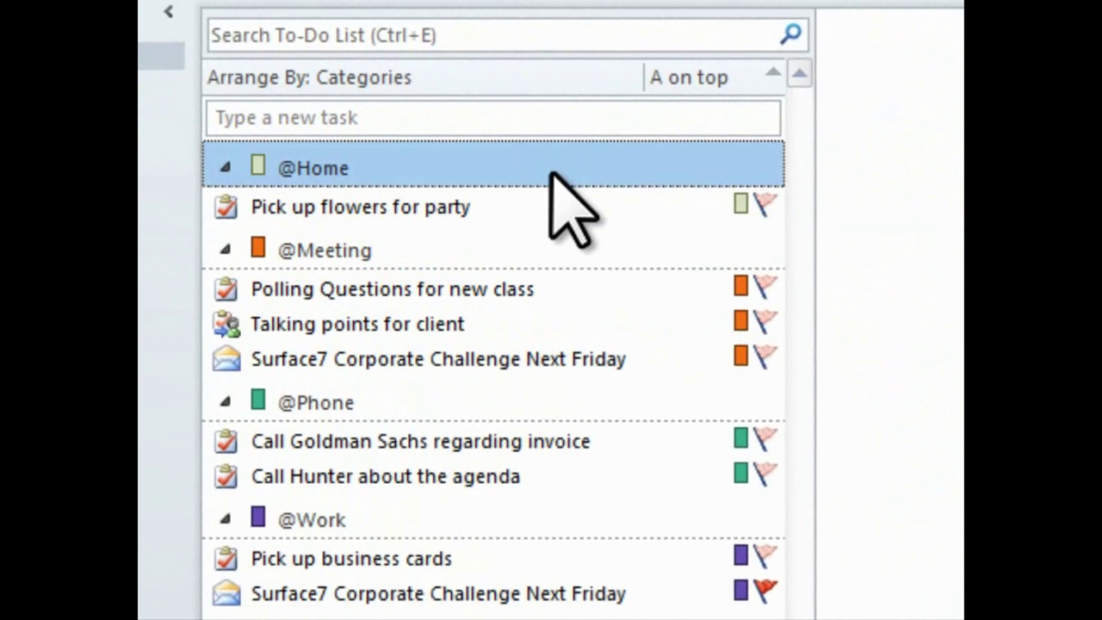
click(526, 520)
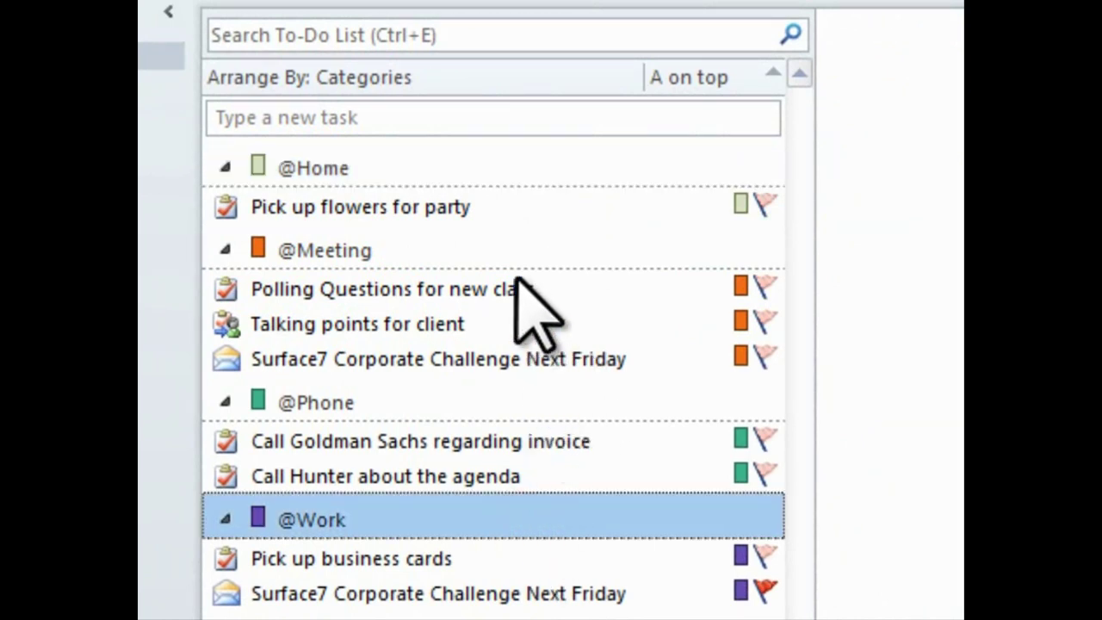
click(513, 249)
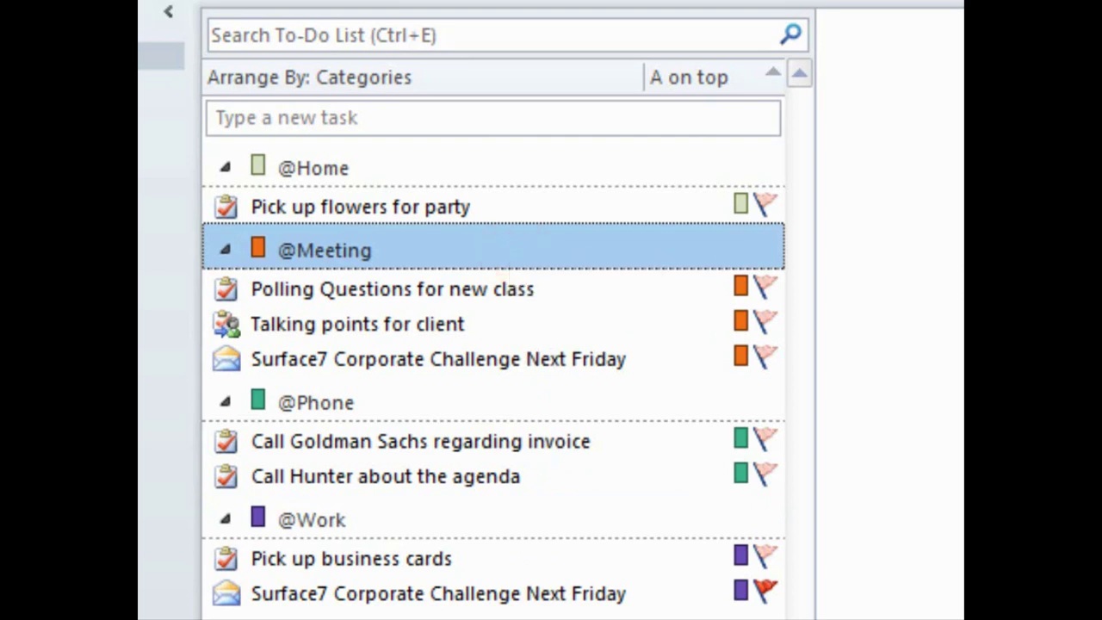
click(627, 398)
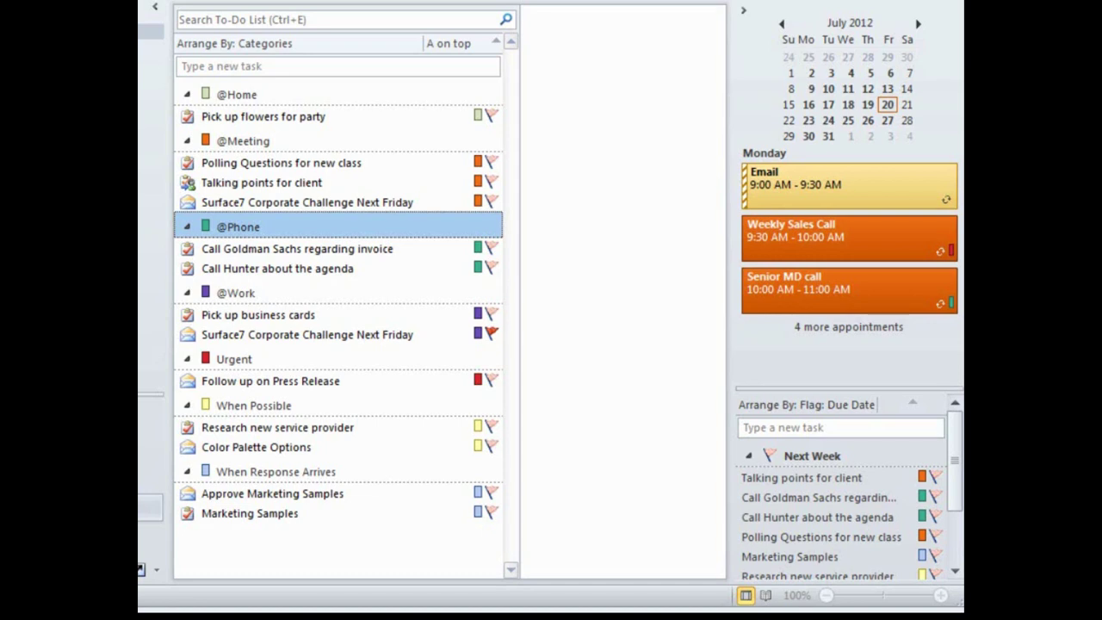
- Shrink the appointments area and group the side task list by category
drag(901, 388, 889, 240)
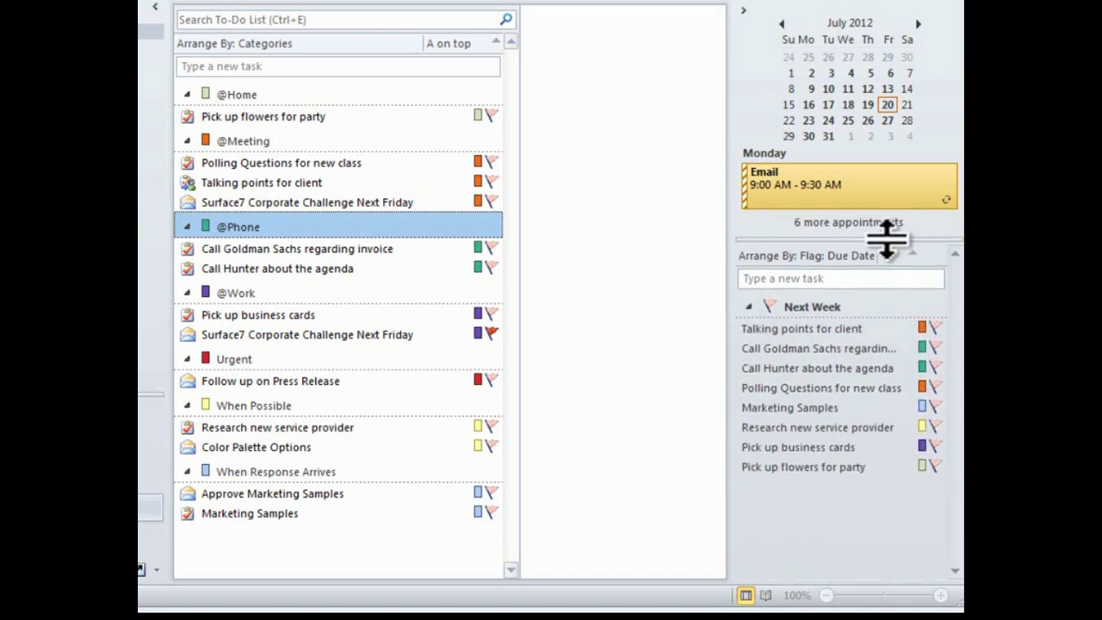
click(843, 256)
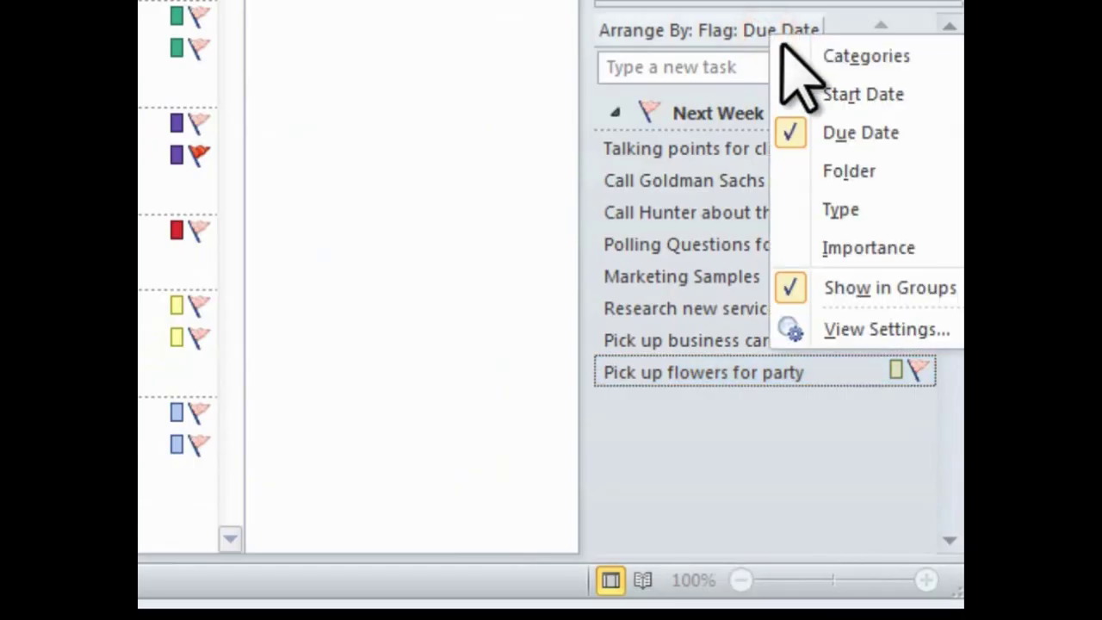
click(858, 55)
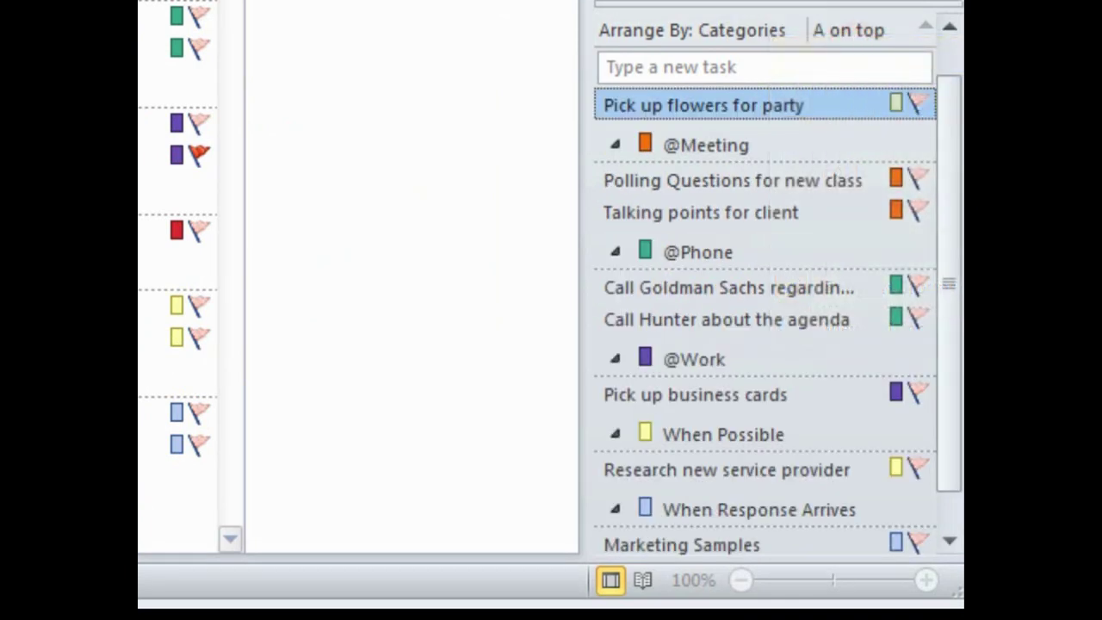
mouse_move(675, 200)
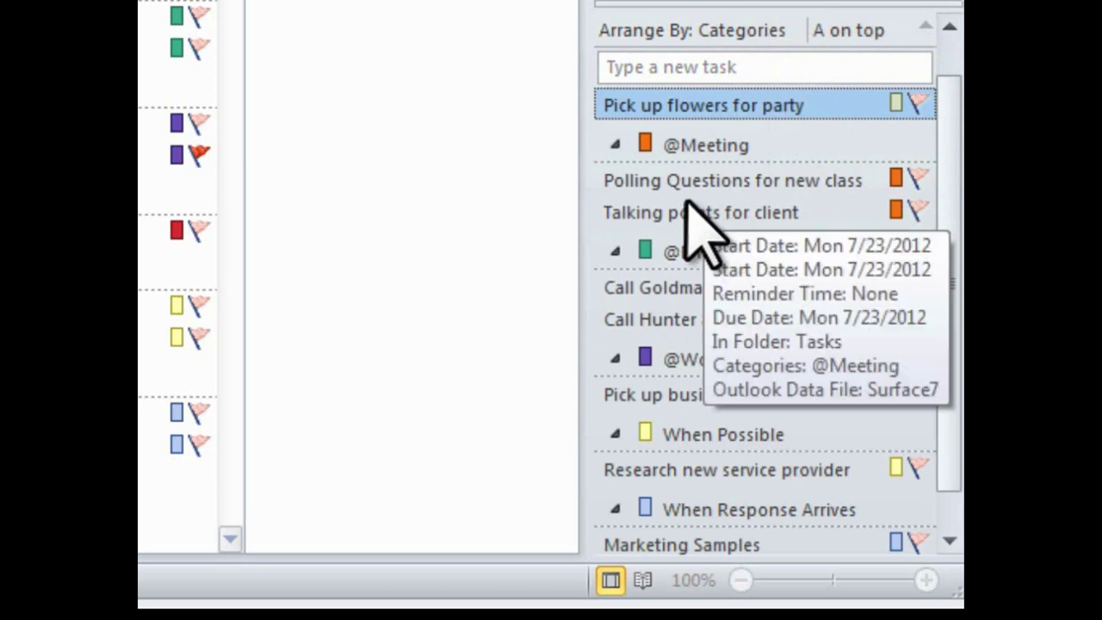
click(613, 249)
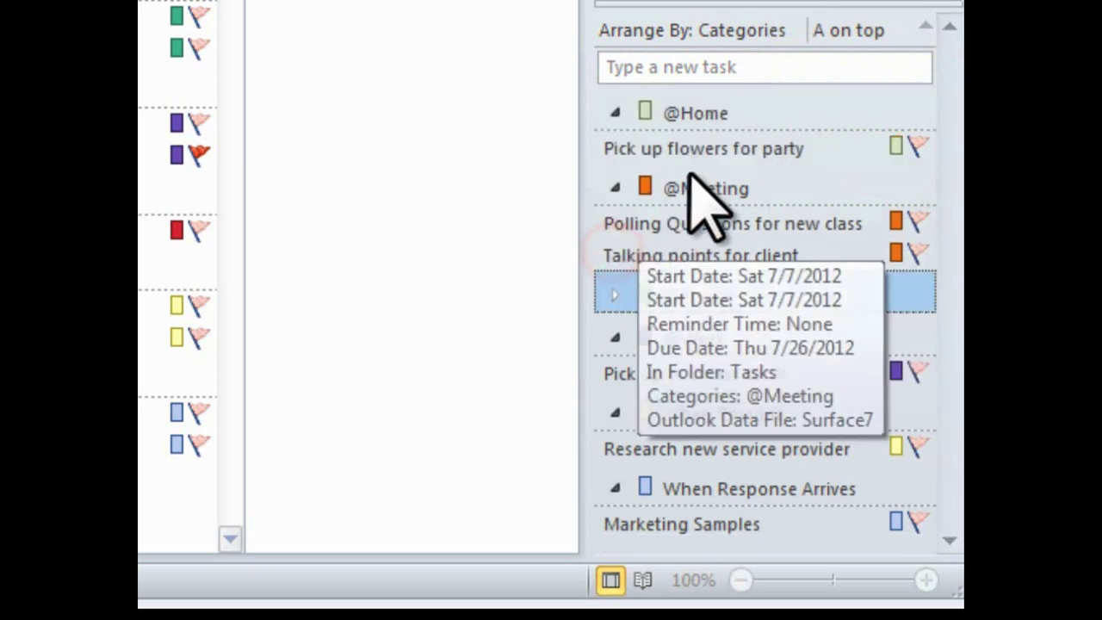
right_click(702, 113)
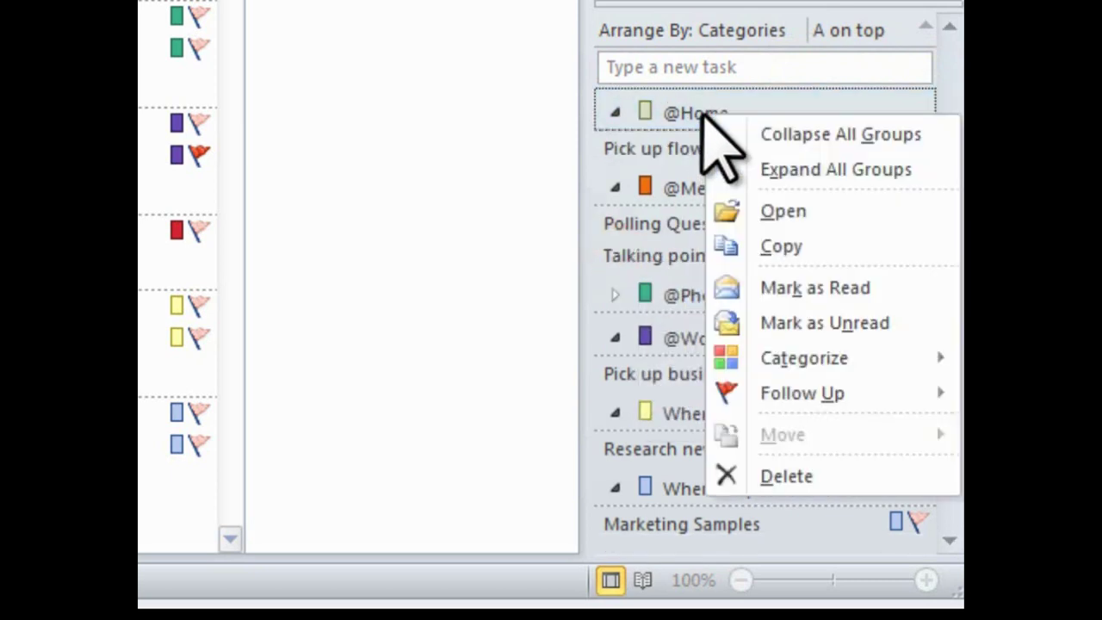
click(849, 134)
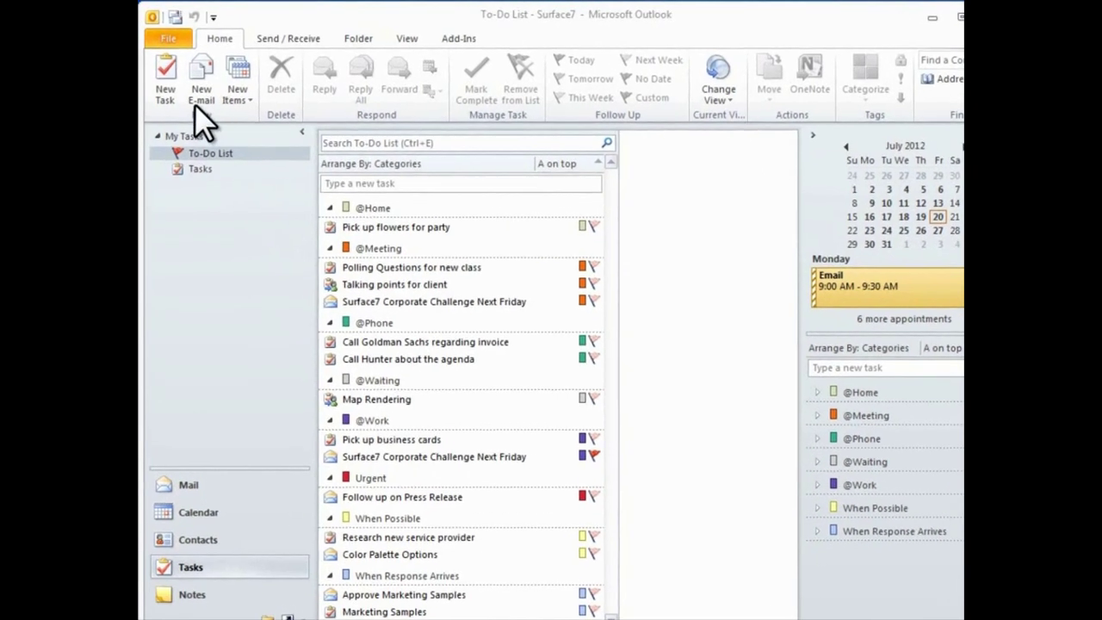
- Create a new task assigned to the colleague with subject 'Complete Executive Summary'
click(164, 77)
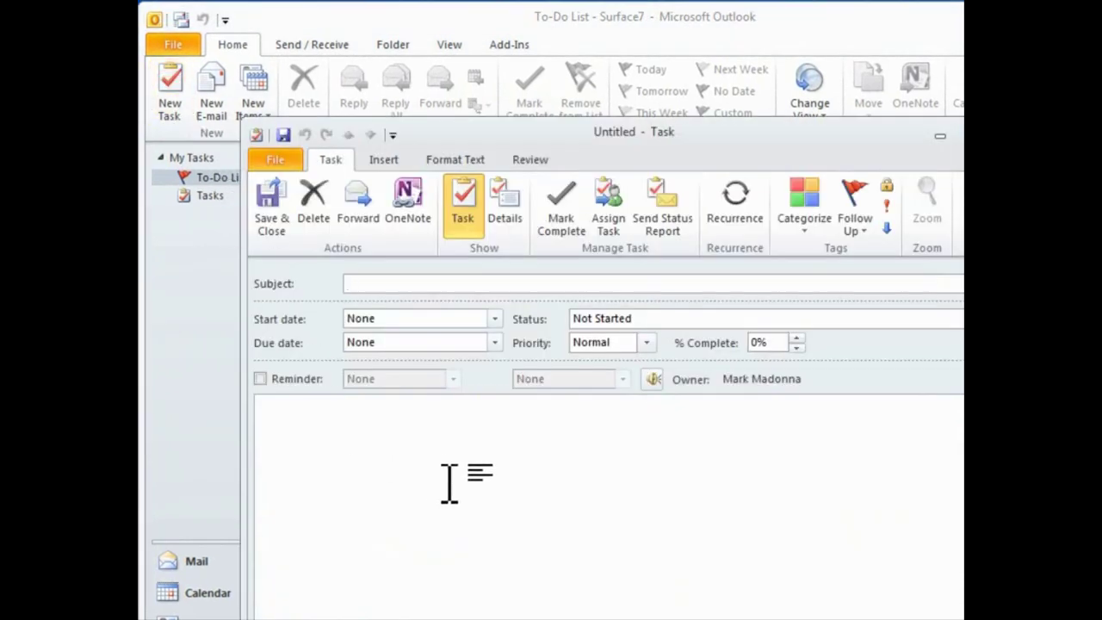
click(612, 229)
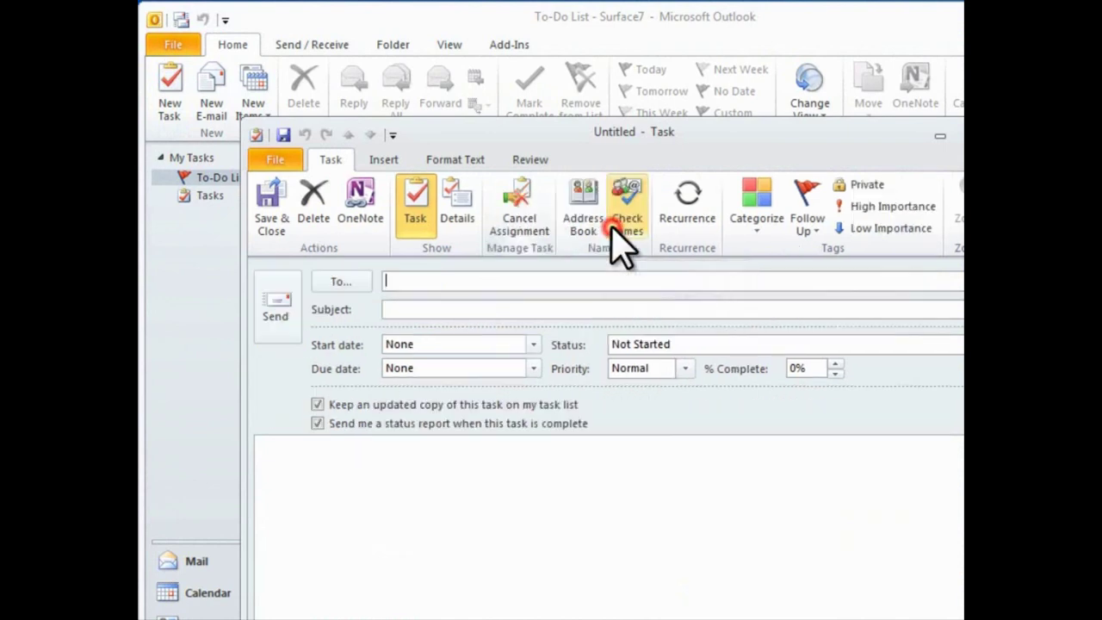
click(535, 289)
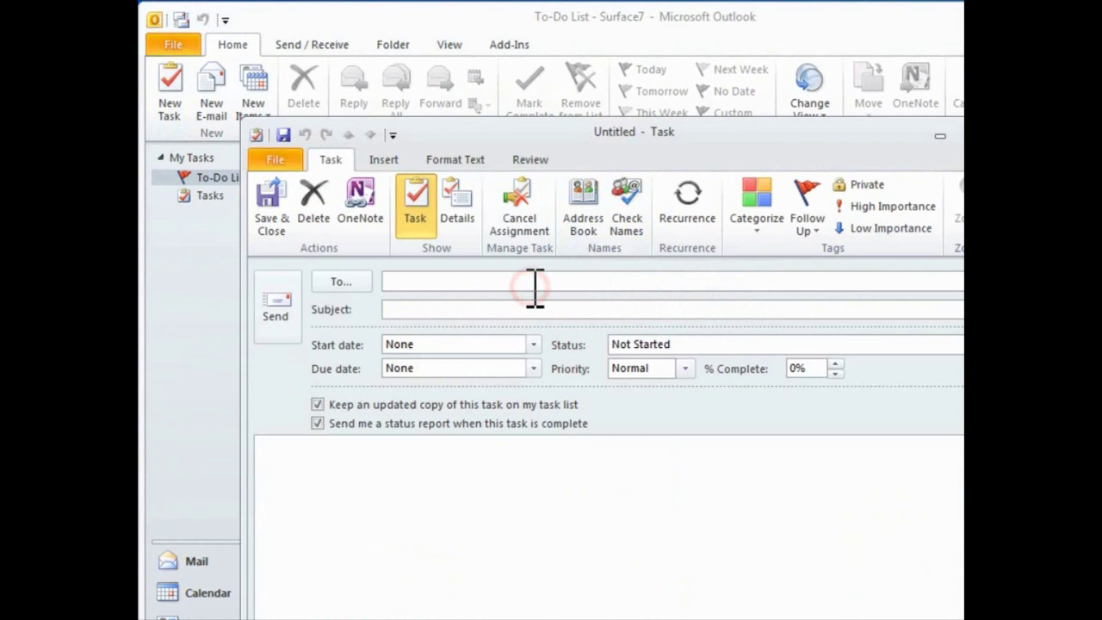
text(Cam)
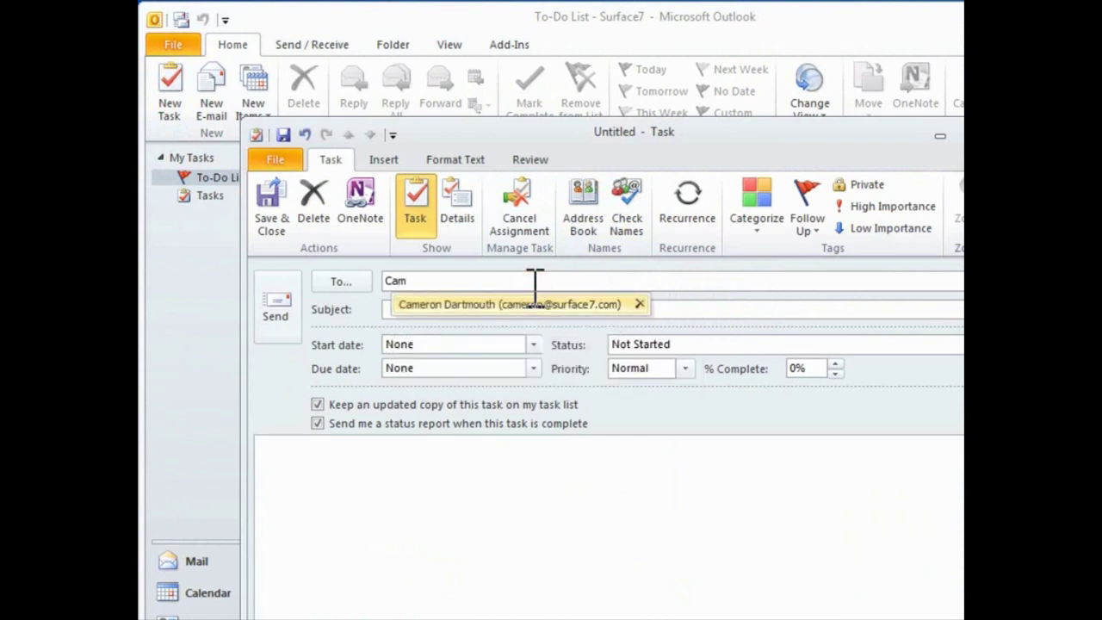
key(Return)
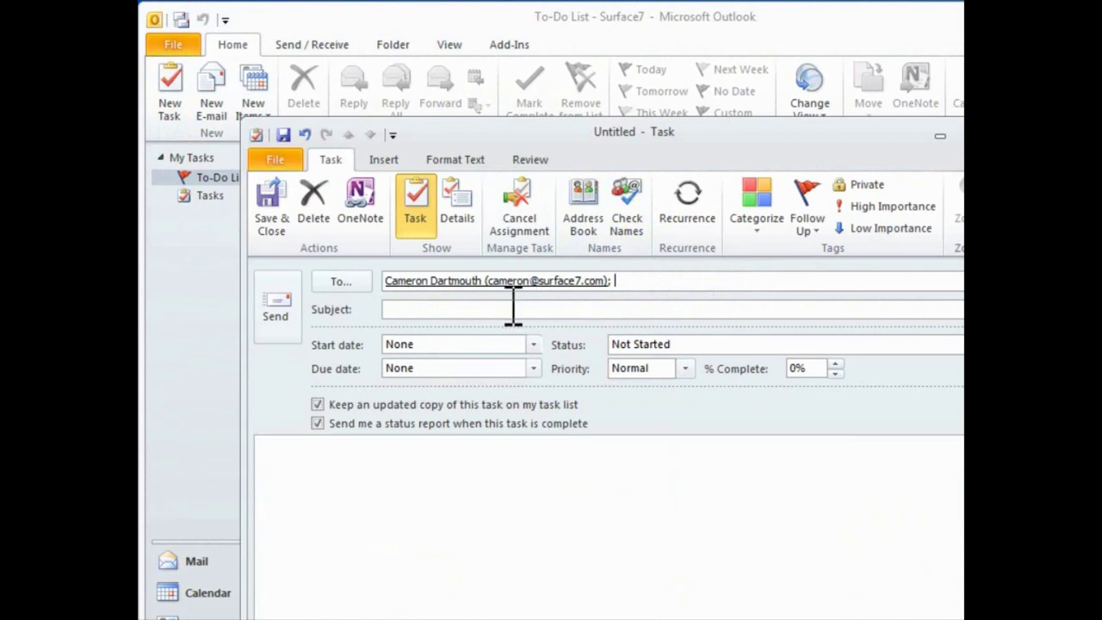
click(511, 303)
text(Complete Executive Summary)
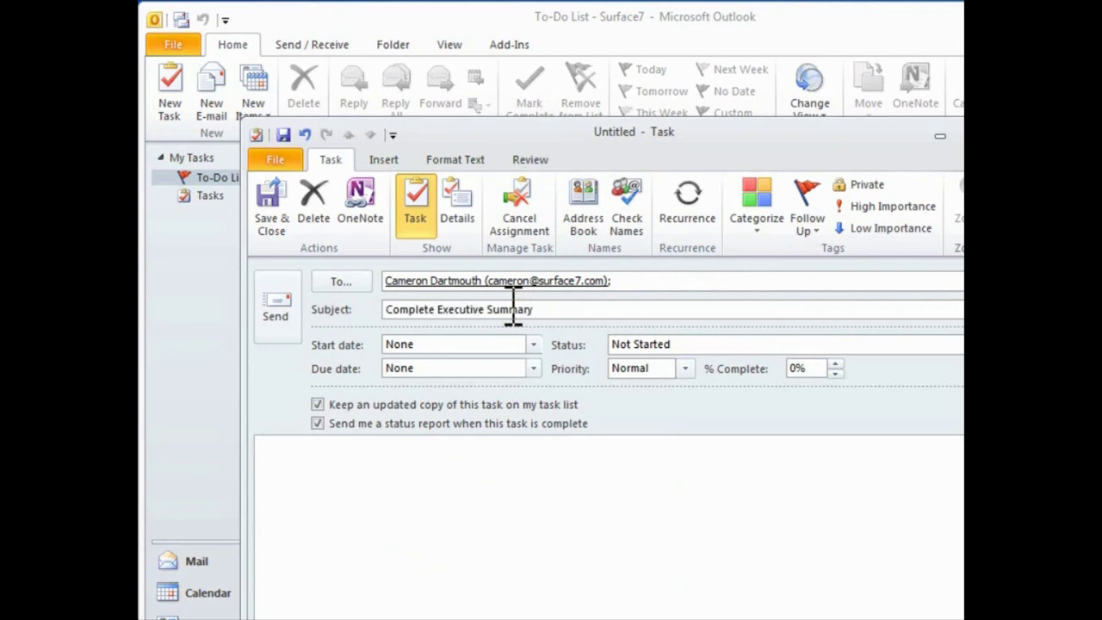
click(533, 368)
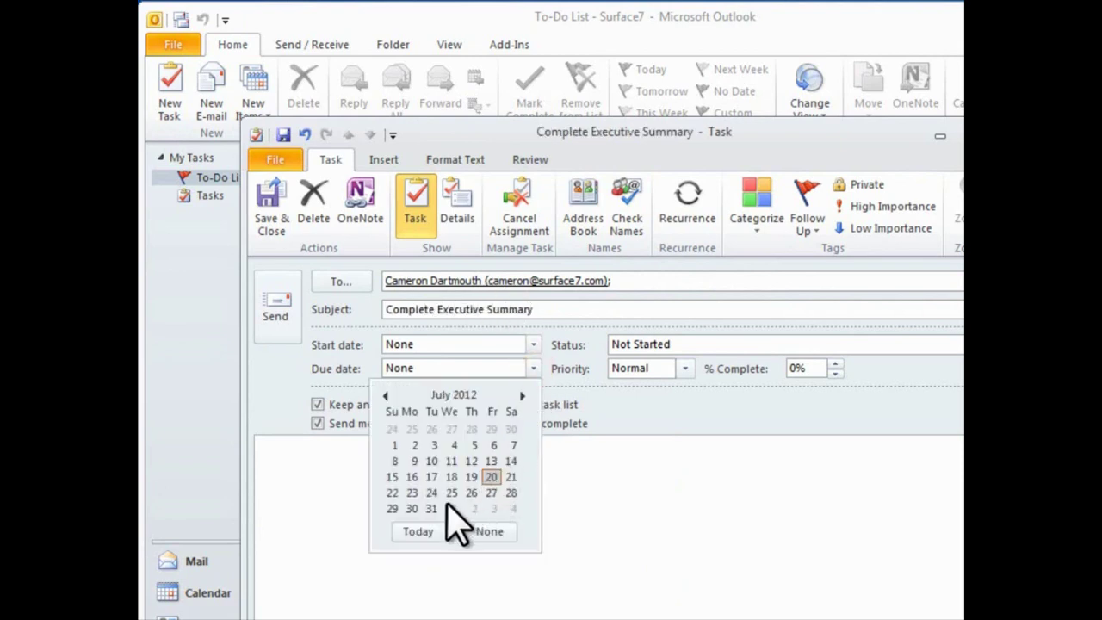
click(412, 509)
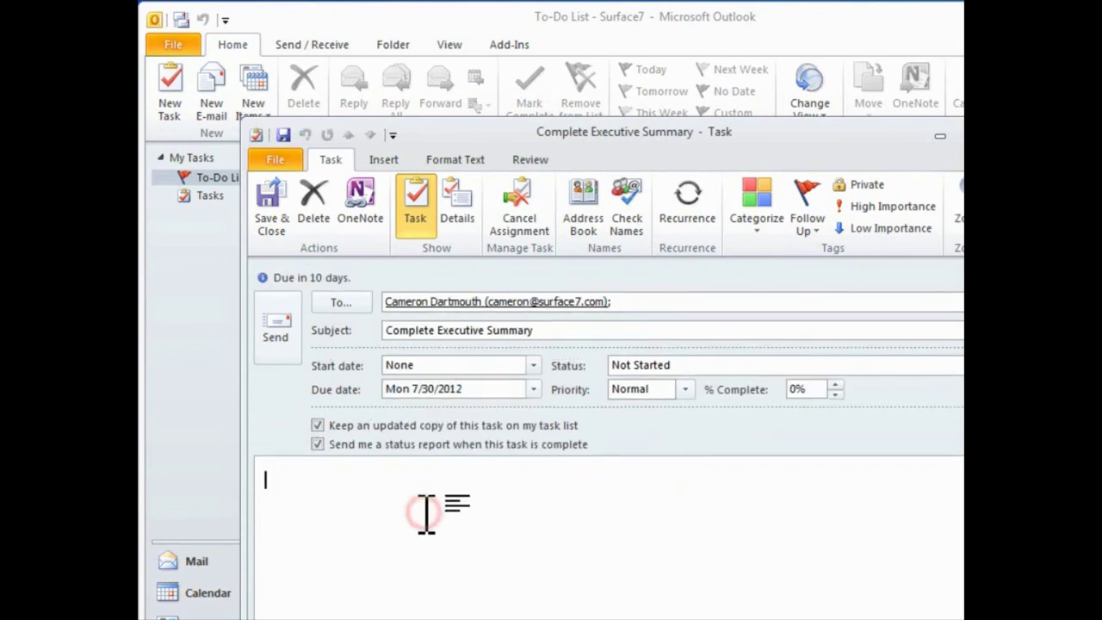
click(427, 515)
text(Finalize the draft summary for review at the client mtg next week.)
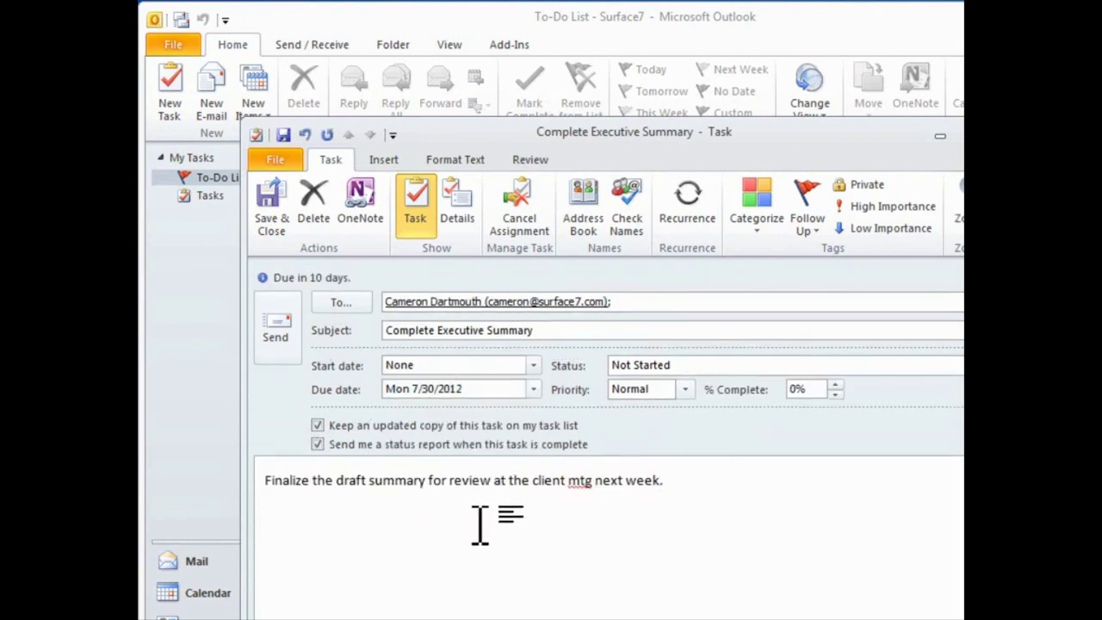
click(768, 215)
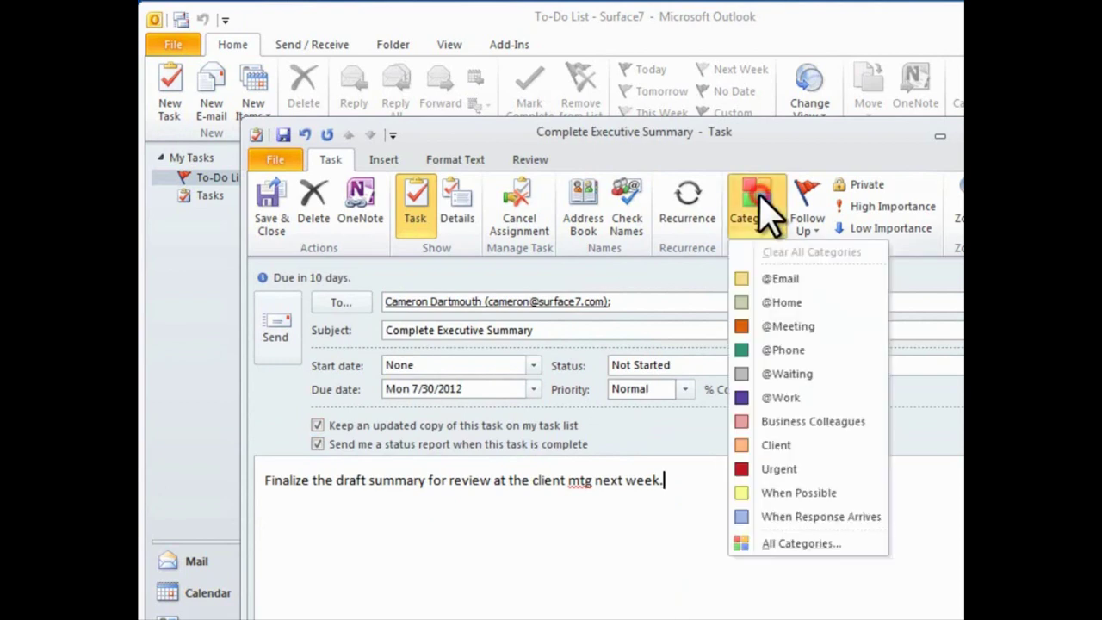
click(790, 331)
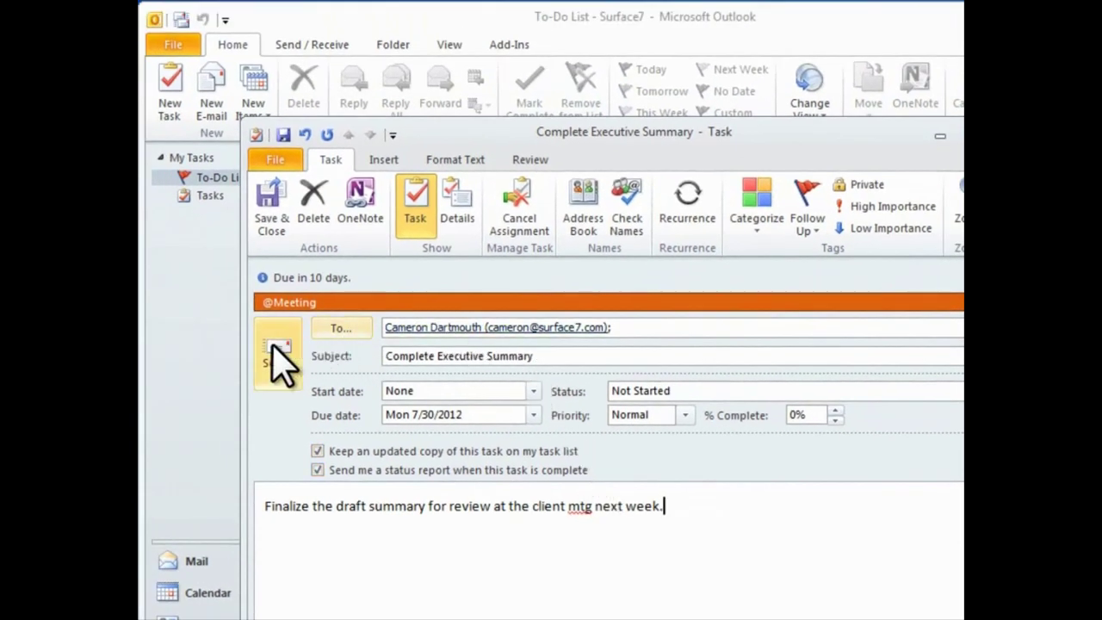
click(278, 357)
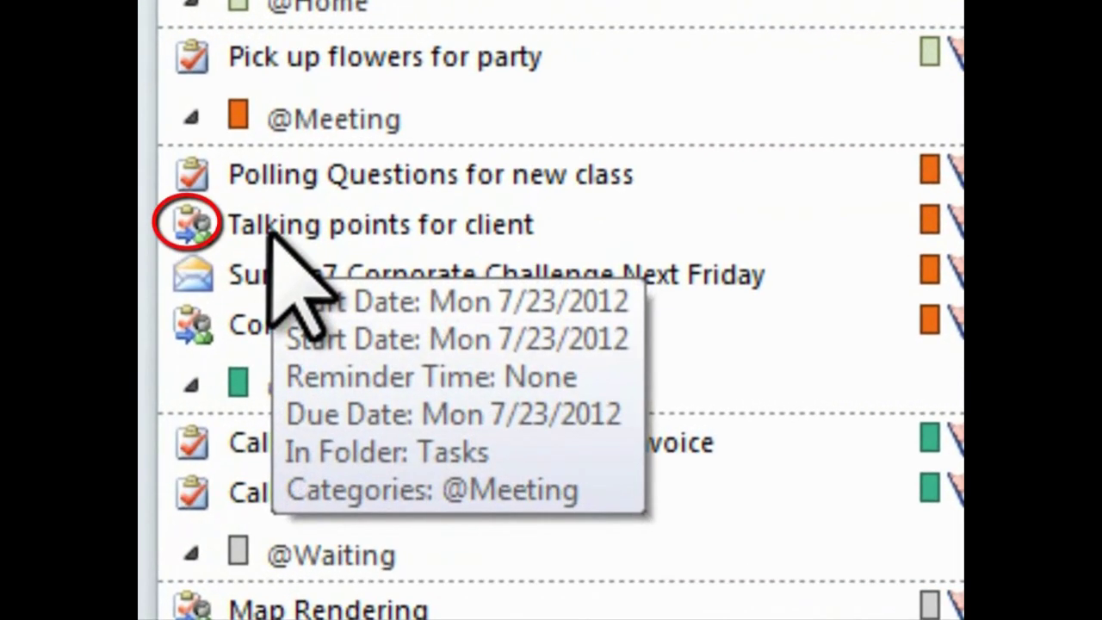
double_click(270, 228)
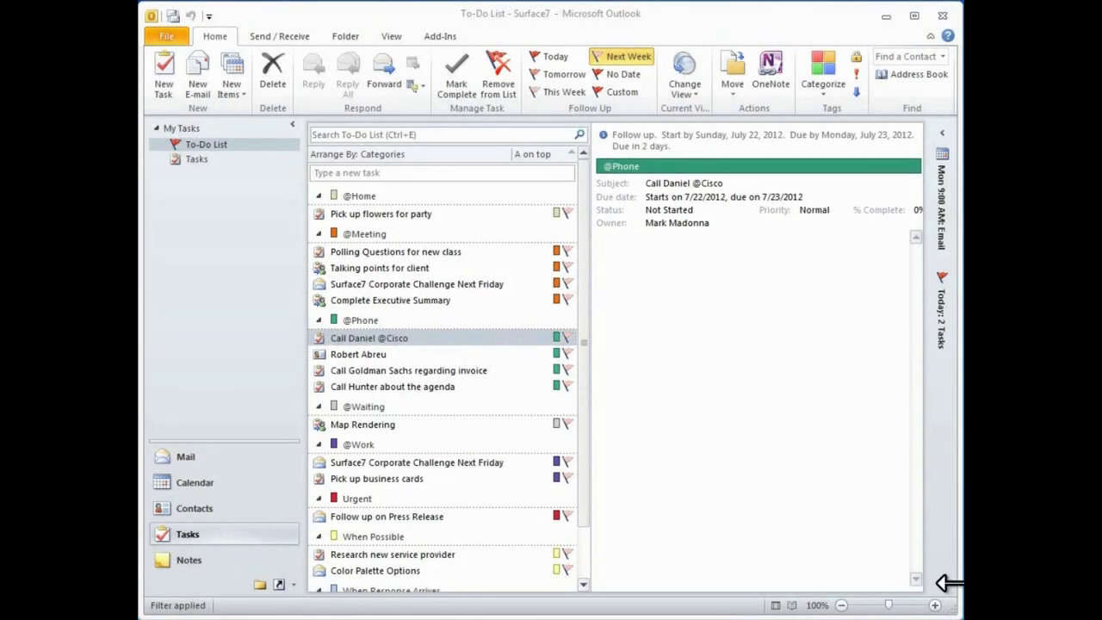
click(953, 590)
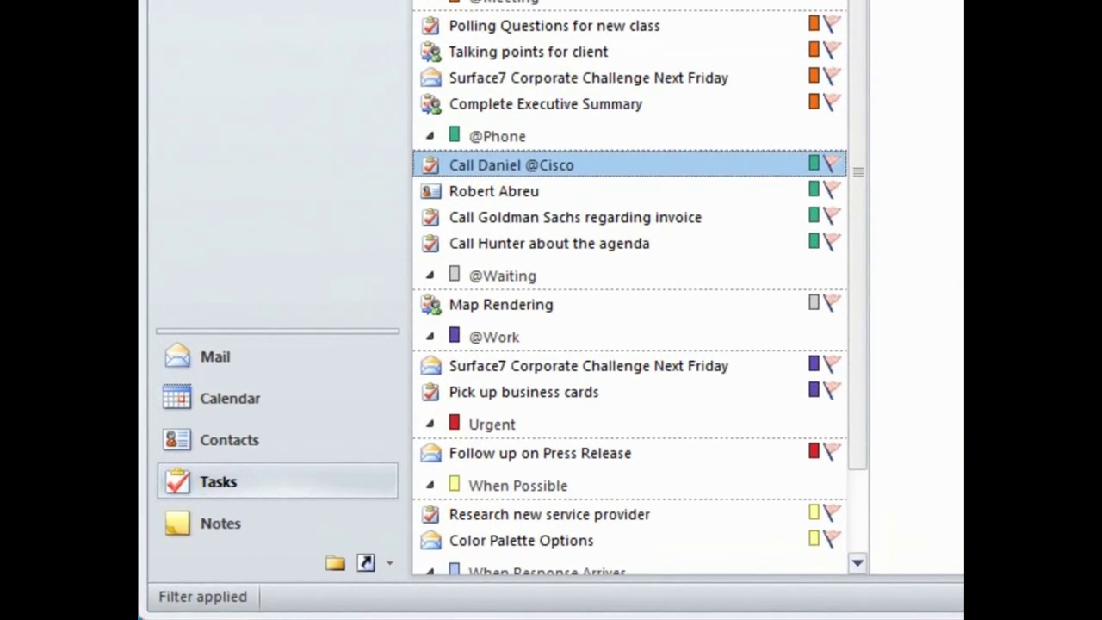
- In Contacts, flag the colleague's contact card for follow-up Today
click(229, 440)
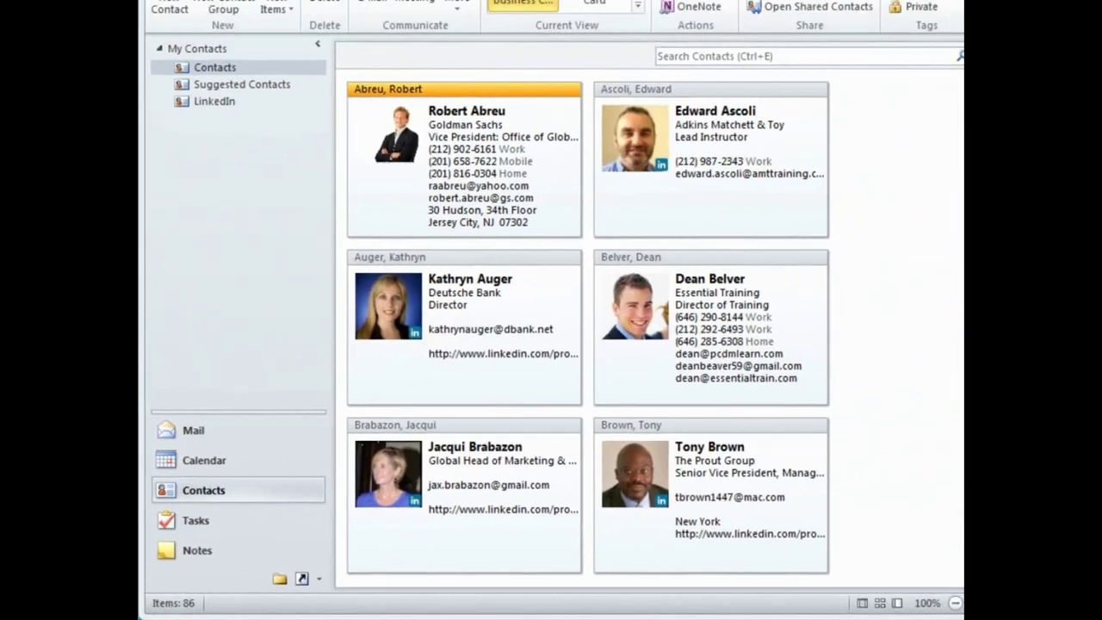
click(944, 414)
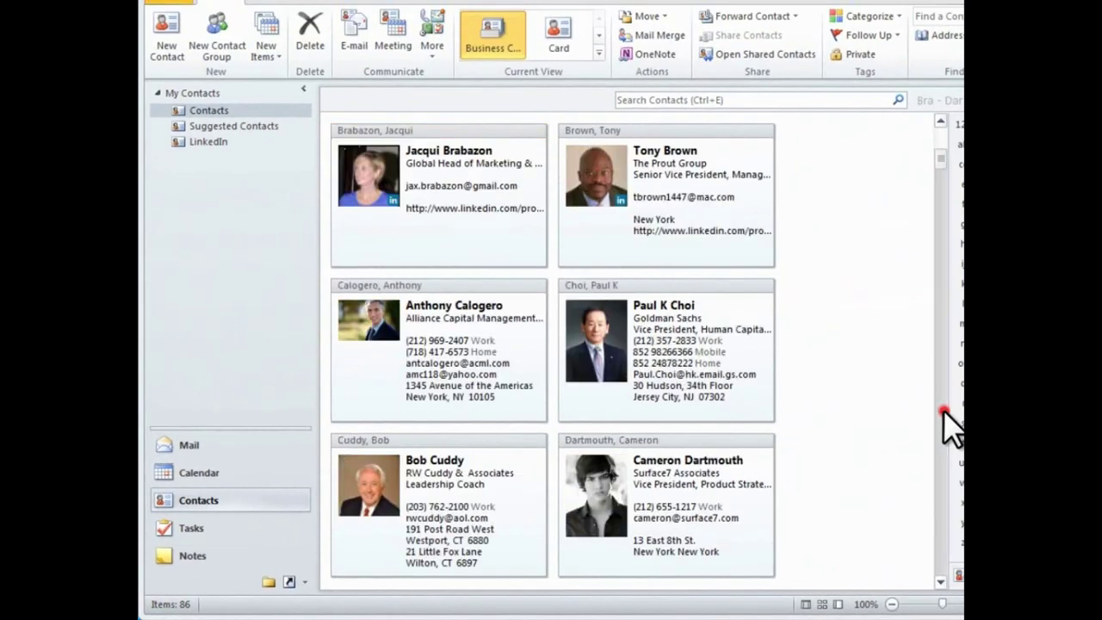
click(944, 413)
right_click(601, 140)
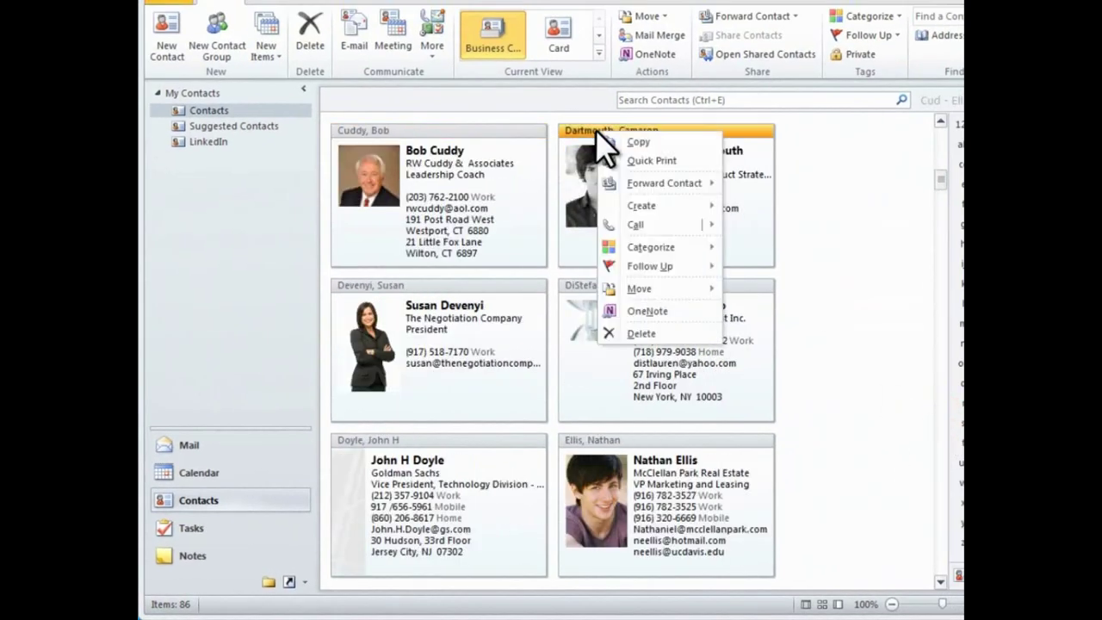
mouse_move(656, 261)
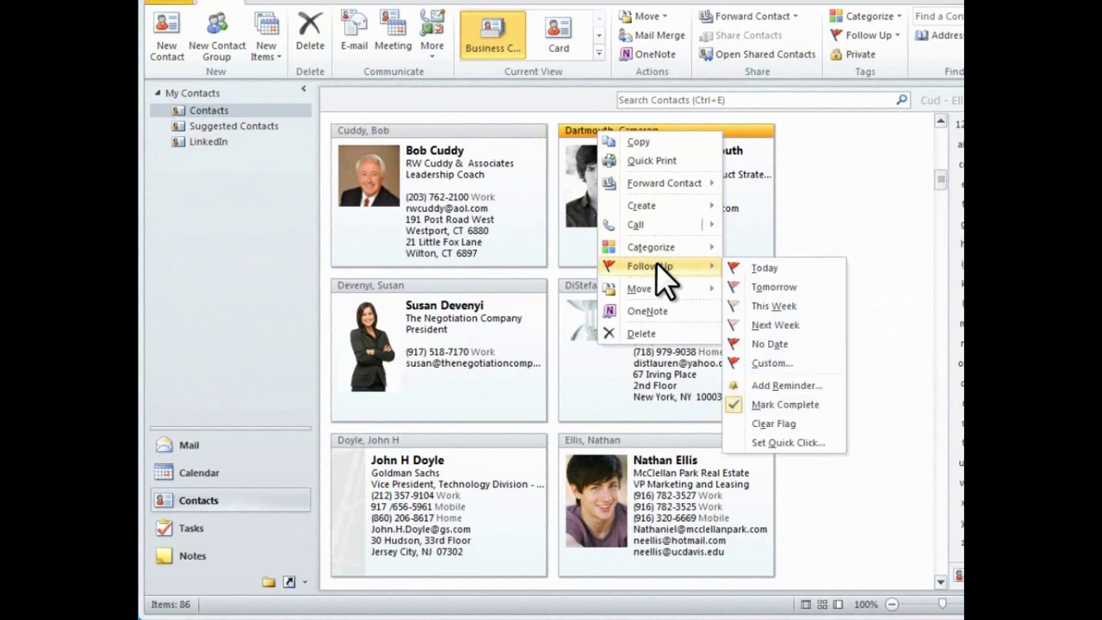
click(758, 289)
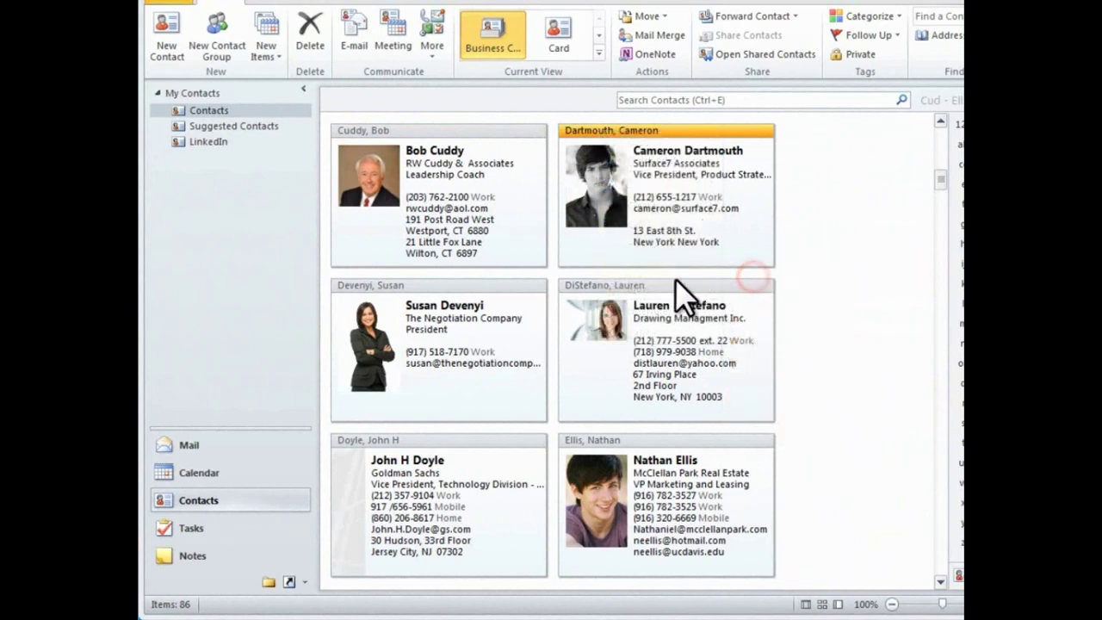
- Open the flagged contact from the to-do list to view its details
click(251, 522)
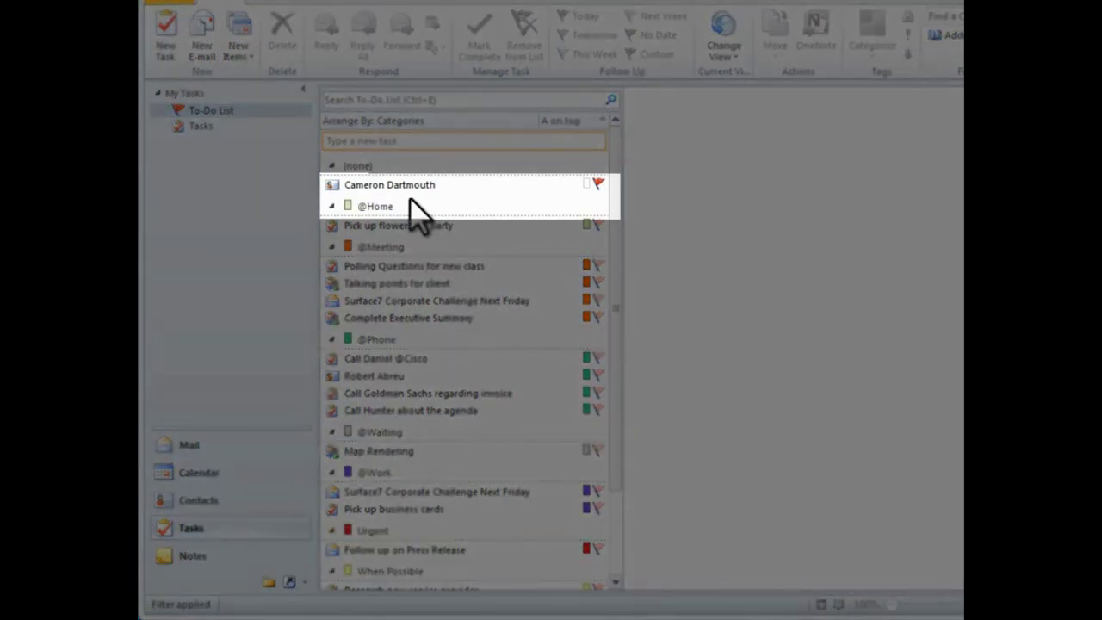
click(408, 187)
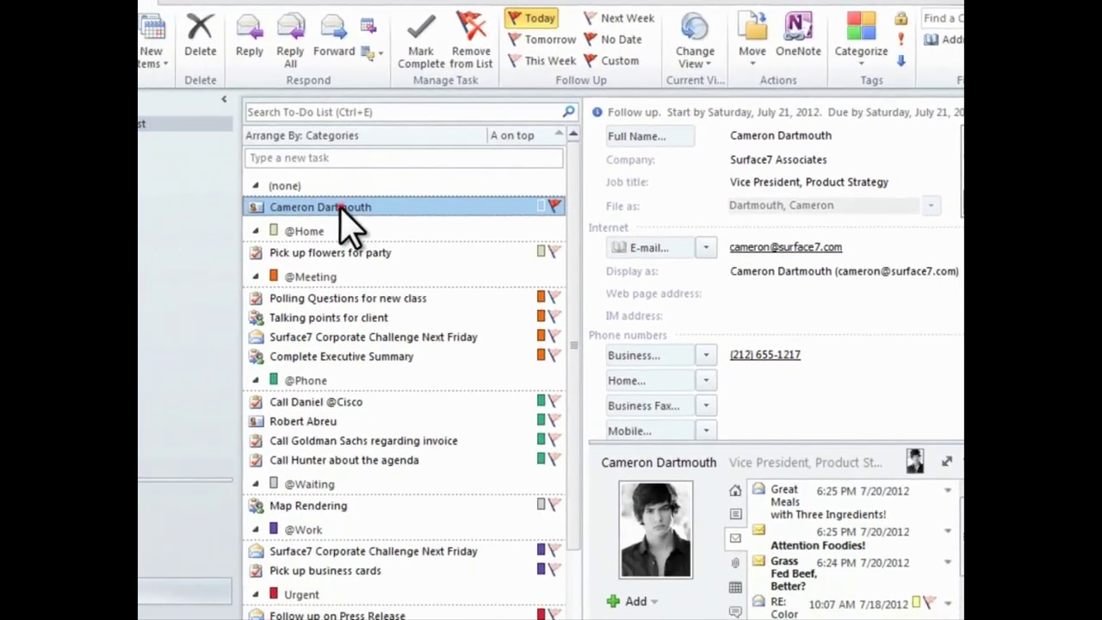
double_click(198, 258)
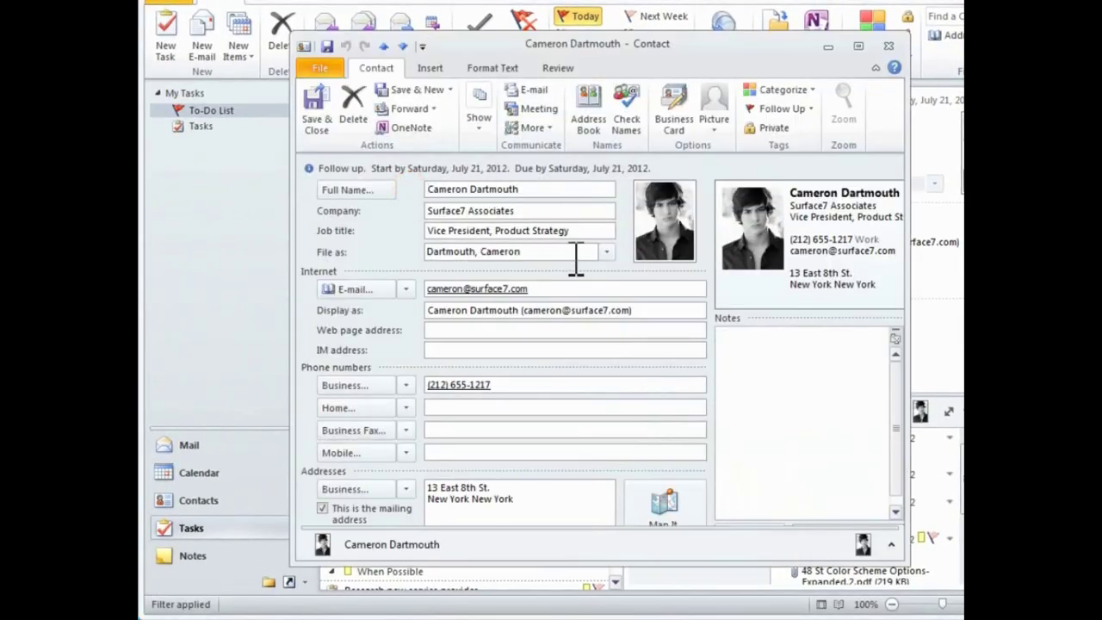